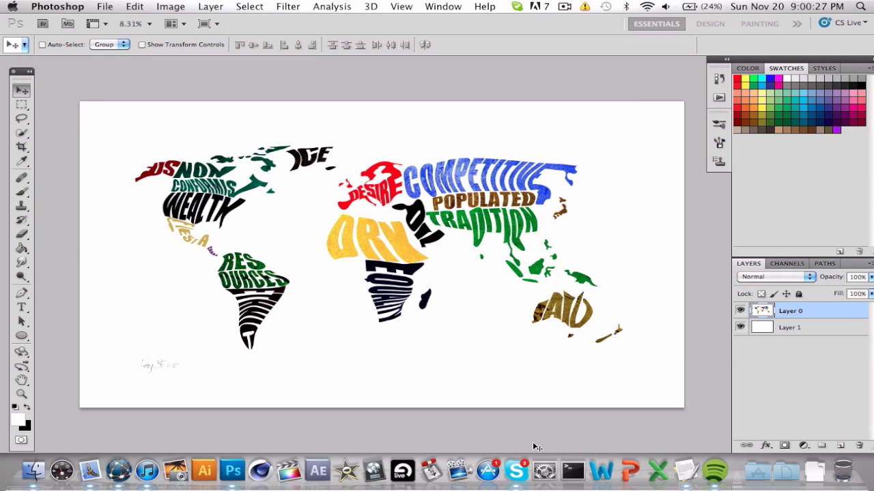
# - Create a new 1920x1080 document and unlock its Background as Layer 0
pyautogui.click(814, 471)
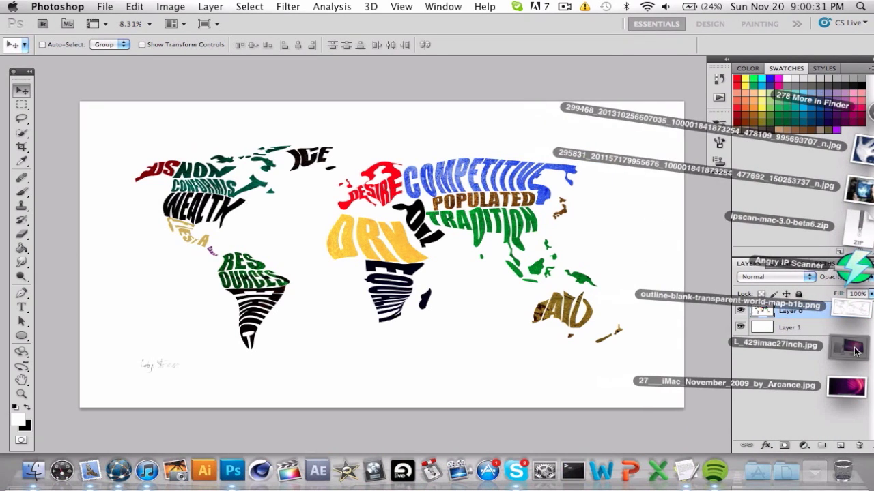
pyautogui.moveTo(855, 350); pyautogui.dragTo(829, 471)
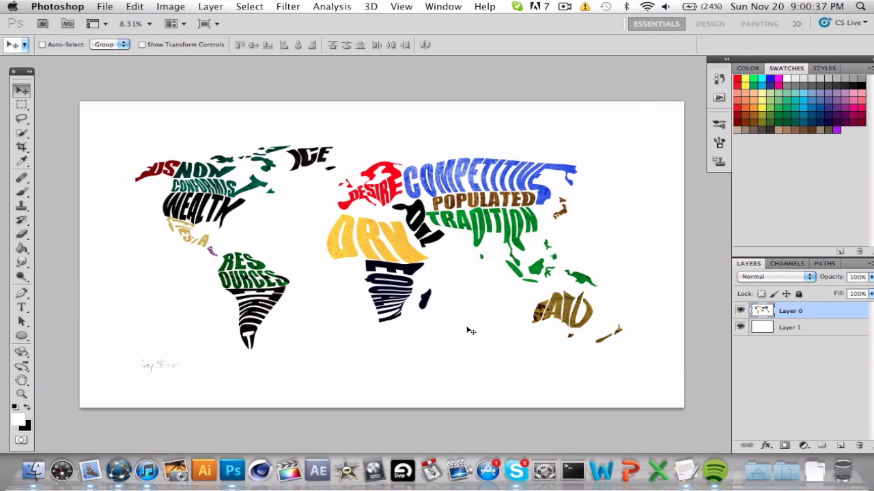
pyautogui.press('super+n')
pyautogui.press('Return')
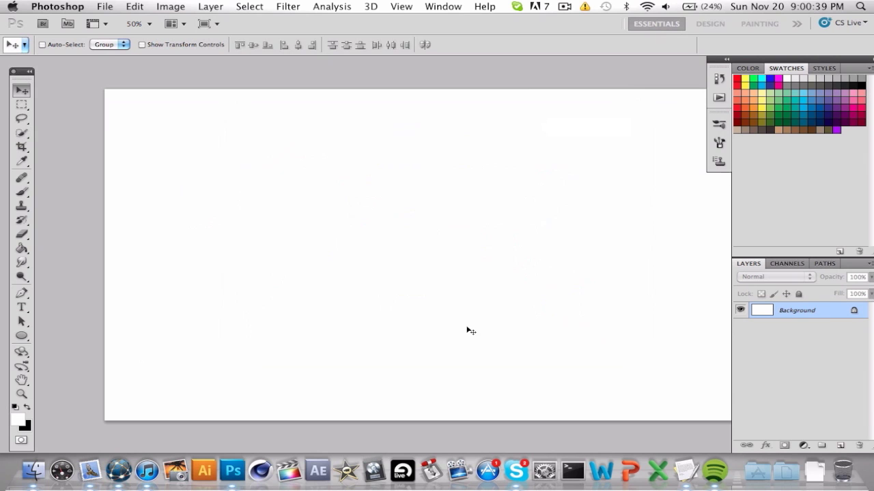
pyautogui.press('super+0')
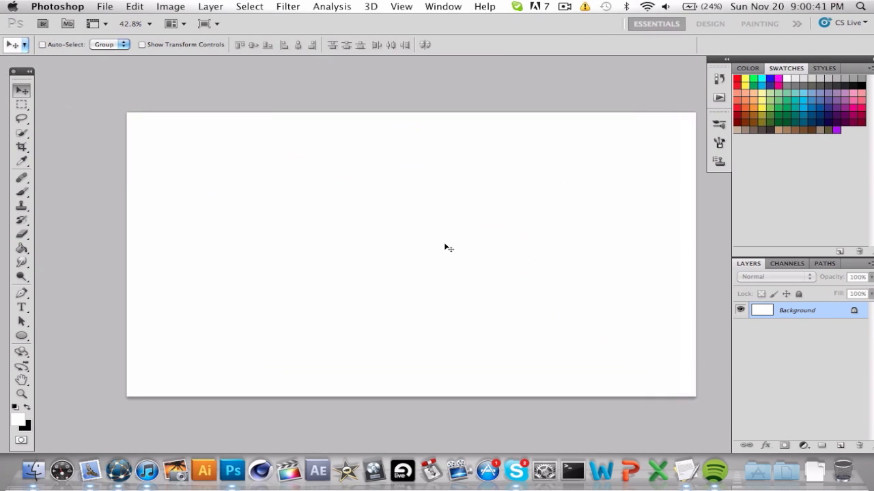
pyautogui.doubleClick(767, 310)
pyautogui.press('Return')
# - Drag the iMac photo from Downloads onto the canvas, enlarge it about 173% and place it centred
pyautogui.click(849, 452)
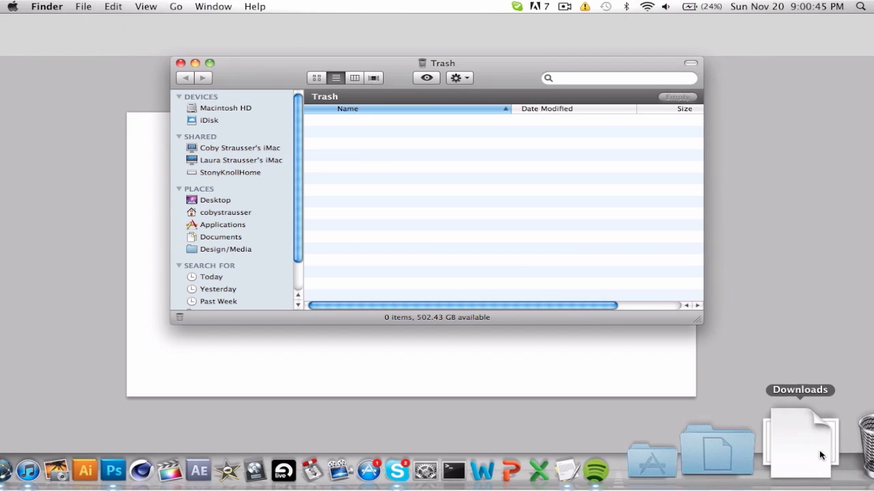
pyautogui.press('super+w')
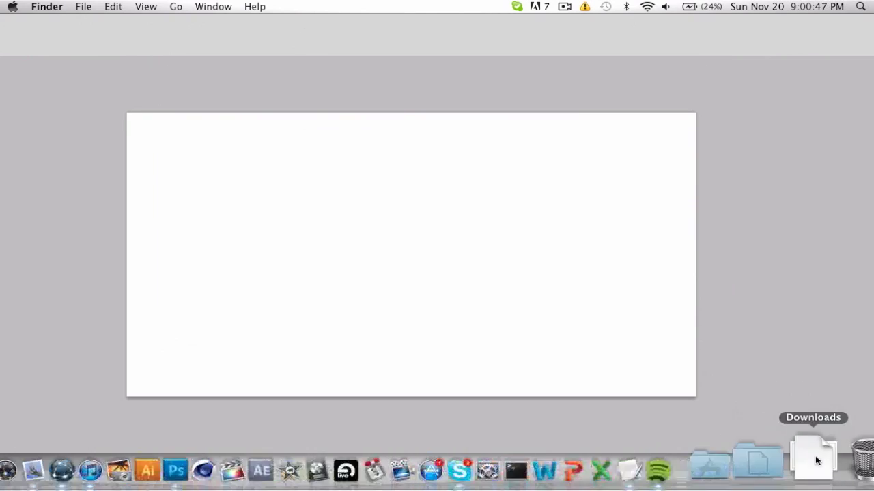
pyautogui.click(813, 465)
pyautogui.moveTo(851, 351); pyautogui.dragTo(385, 222)
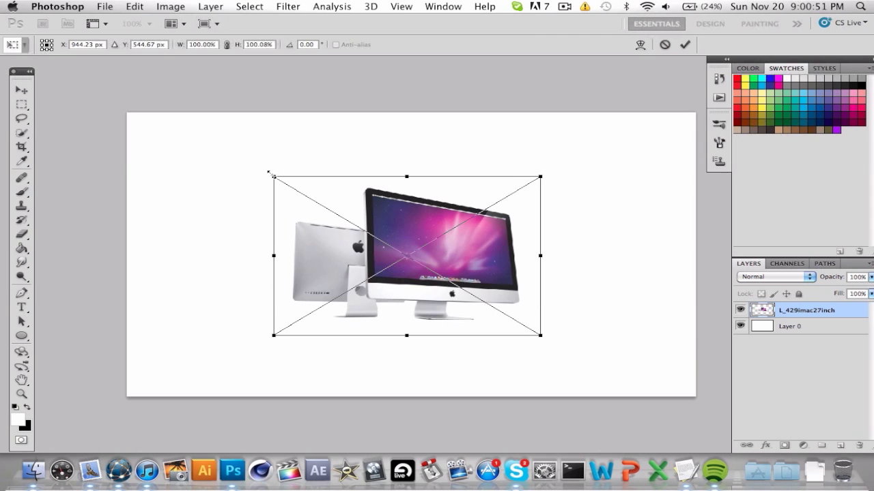
pyautogui.moveTo(269, 173); pyautogui.dragTo(126, 129)
pyautogui.moveTo(181, 202); pyautogui.dragTo(293, 251)
pyautogui.rightClick(295, 248)
pyautogui.click(307, 252)
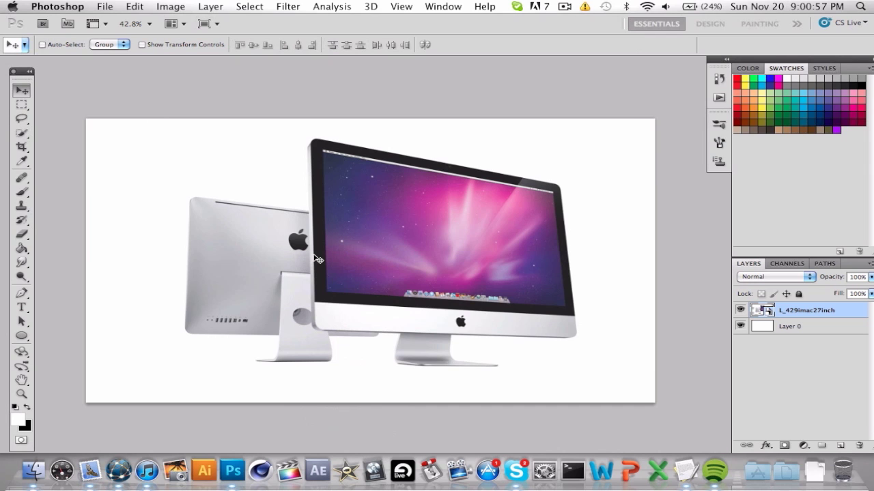
pyautogui.scroll(5, 317, 260)
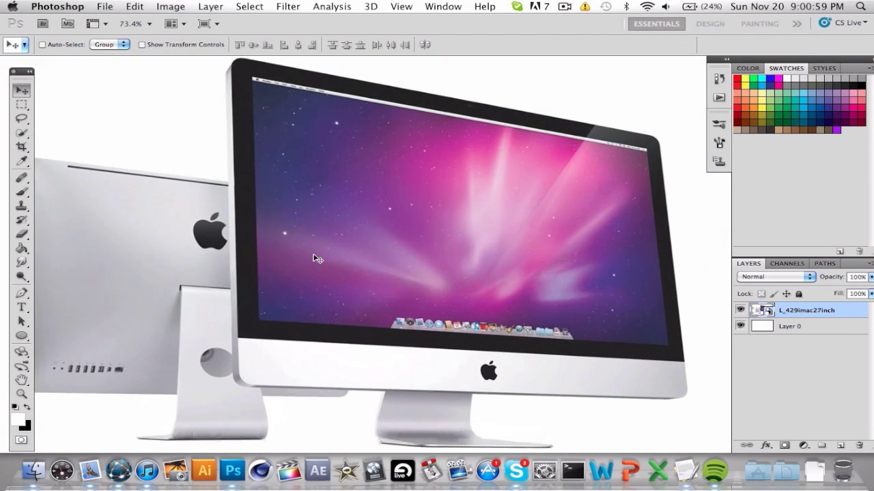
pyautogui.scroll(2, 317, 260)
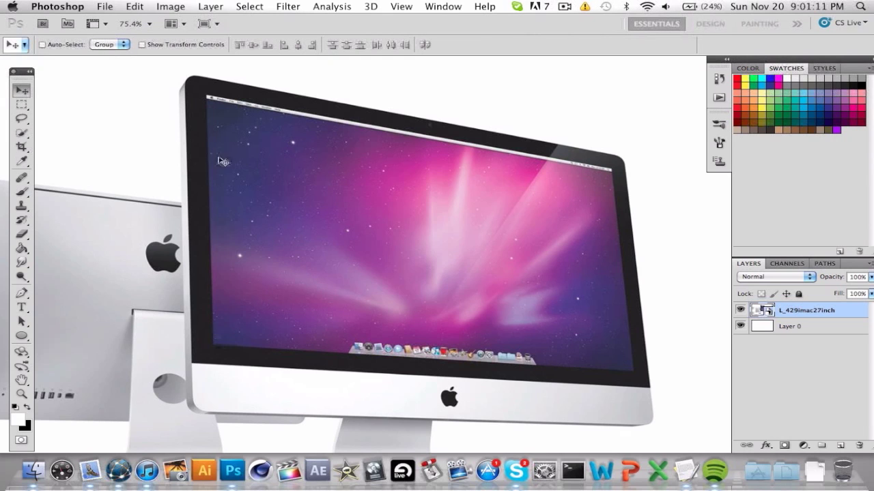
# - Drag the 27 iMac November screenshot onto the canvas, shrink it to 7.36% and place it over the screen
pyautogui.click(814, 471)
pyautogui.moveTo(744, 386); pyautogui.dragTo(438, 277)
pyautogui.press('super+minus')
pyautogui.press('super+minus')
pyautogui.press('super+minus')
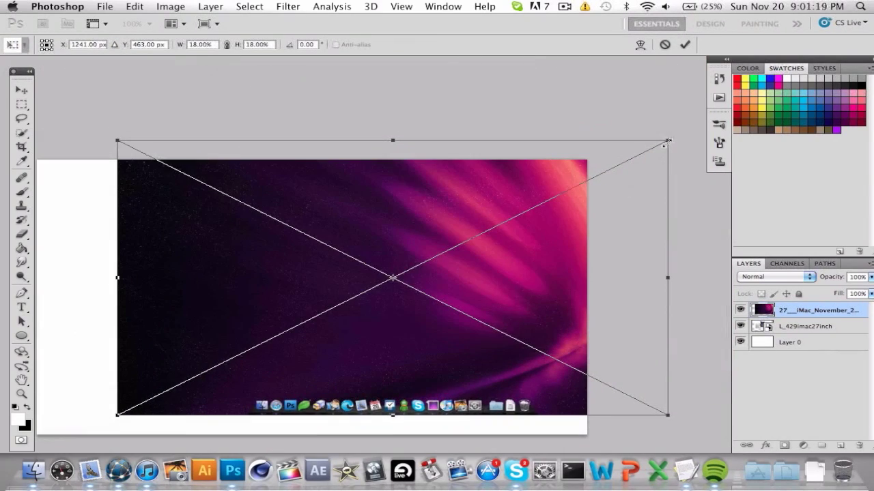
pyautogui.moveTo(668, 142); pyautogui.dragTo(373, 275)
pyautogui.moveTo(345, 336); pyautogui.dragTo(455, 280)
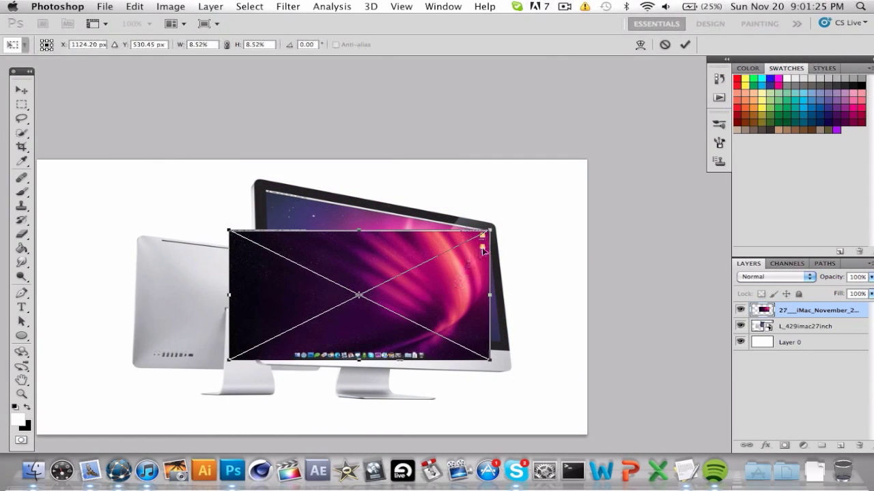
pyautogui.moveTo(488, 231); pyautogui.dragTo(455, 241)
pyautogui.moveTo(412, 312); pyautogui.dragTo(460, 306)
pyautogui.rightClick(386, 270)
pyautogui.click(395, 273)
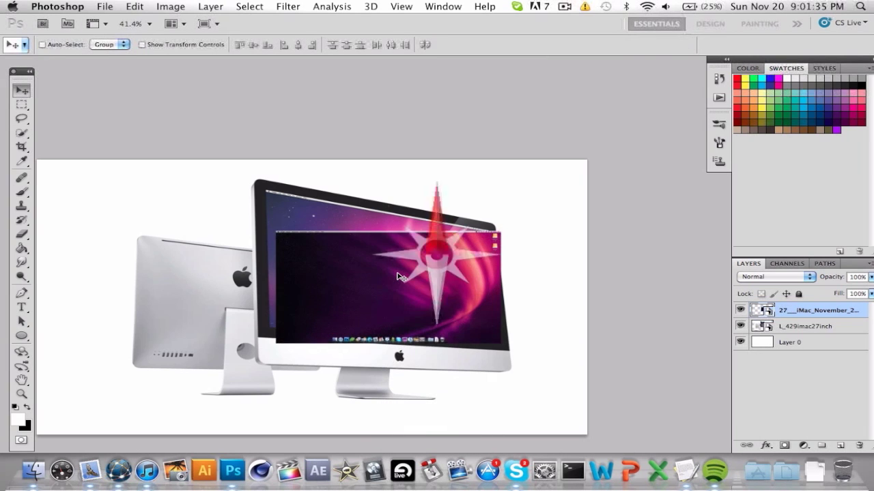
pyautogui.scroll(3, 397, 273)
pyautogui.scroll(3, 401, 277)
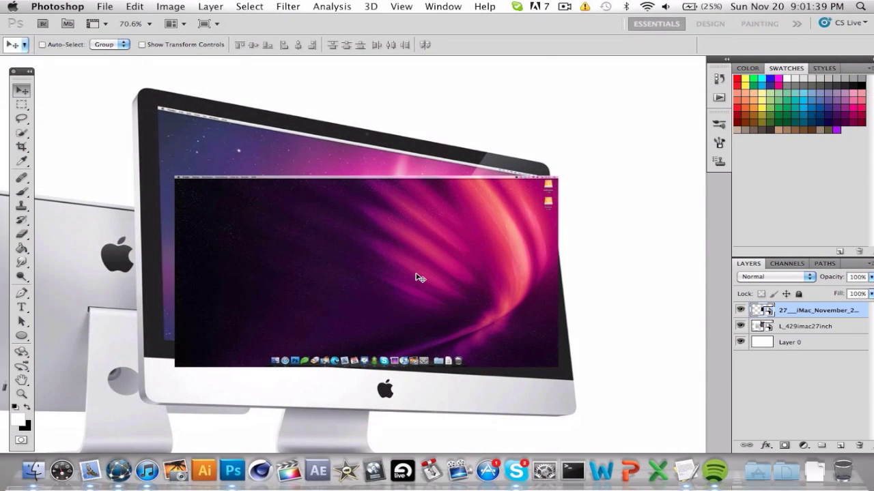
# - Switch the transform to Perspective and drag the left edge and bottom-left corner to the tilted screen
pyautogui.rightClick(380, 237)
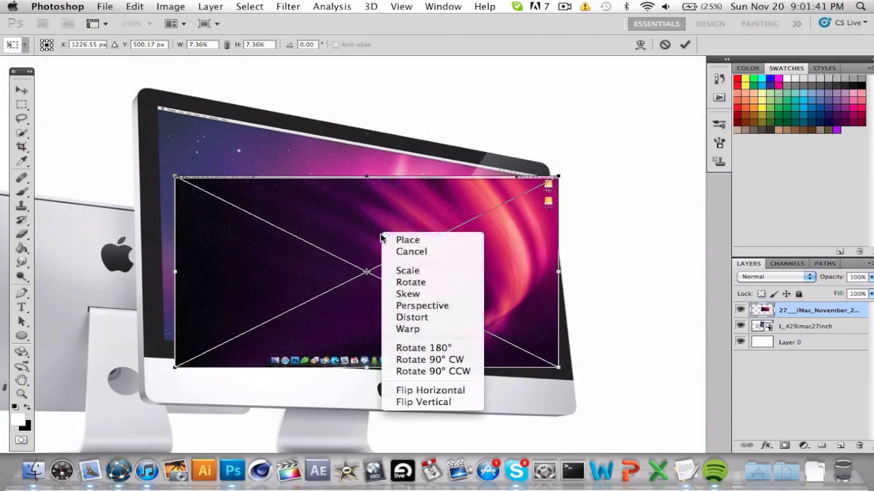
pyautogui.click(423, 306)
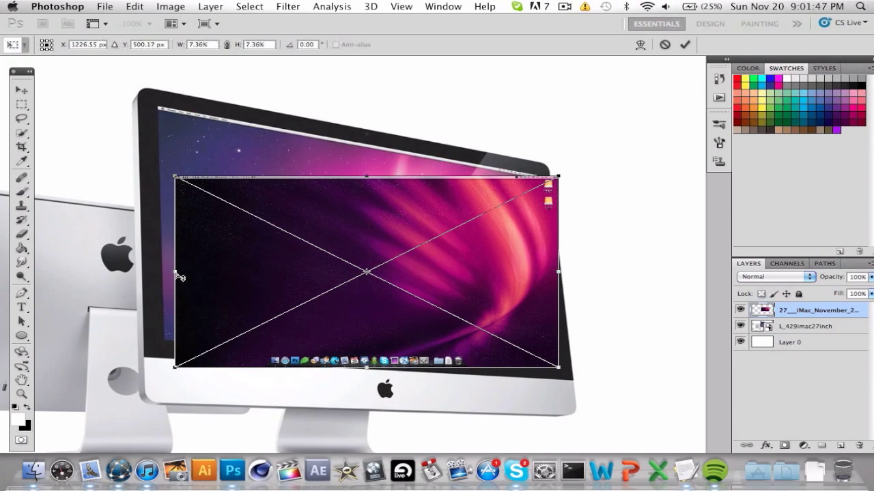
pyautogui.moveTo(179, 277); pyautogui.dragTo(178, 208)
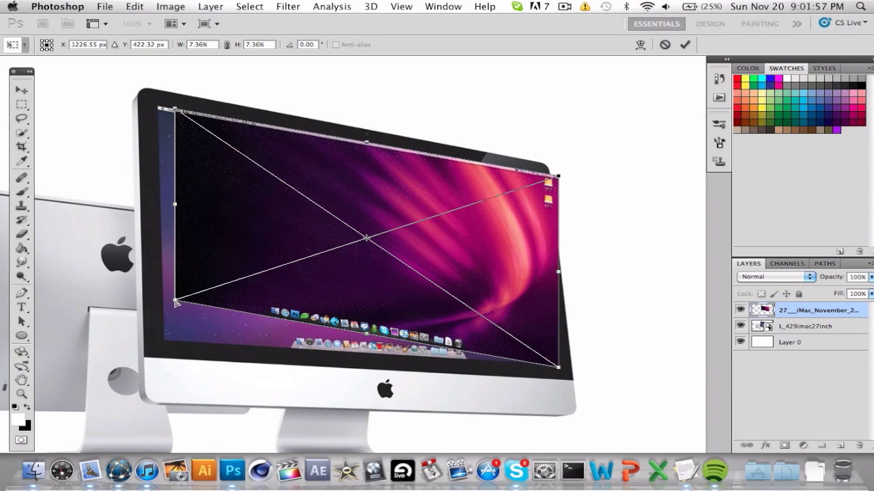
pyautogui.moveTo(176, 302); pyautogui.dragTo(169, 346)
pyautogui.moveTo(179, 205); pyautogui.dragTo(176, 236)
pyautogui.moveTo(175, 372); pyautogui.dragTo(175, 351)
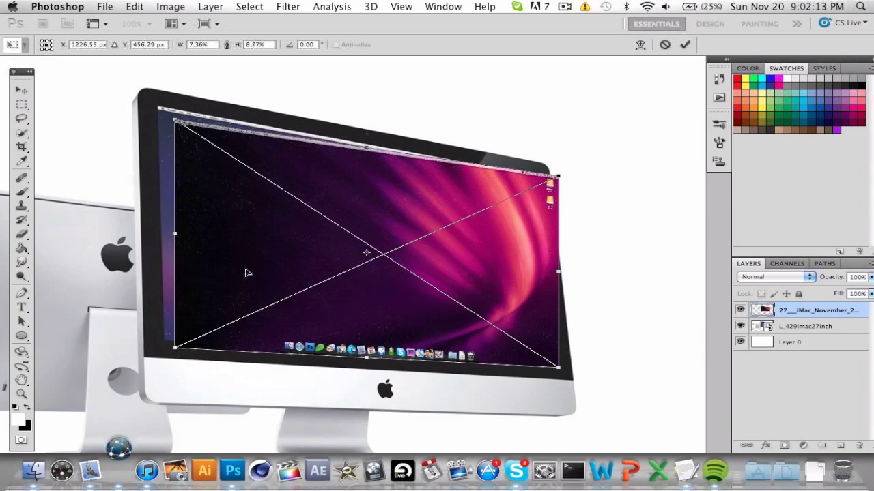
pyautogui.moveTo(248, 273); pyautogui.dragTo(237, 264)
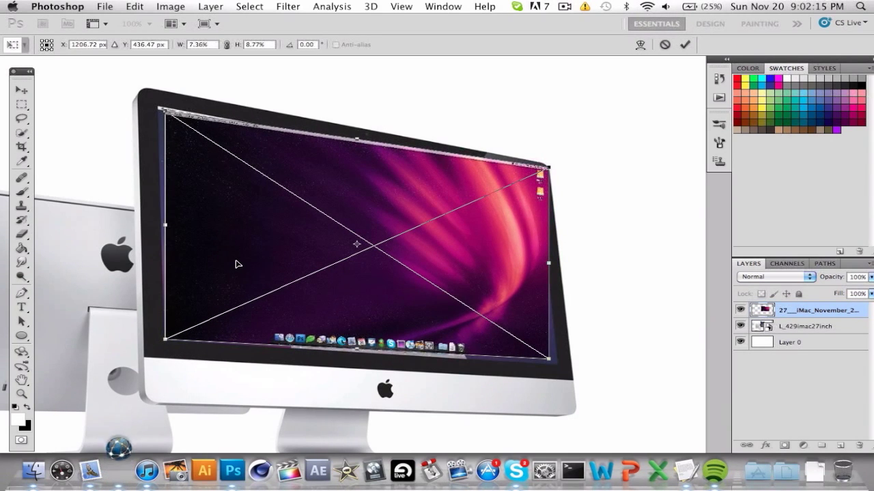
pyautogui.moveTo(166, 214); pyautogui.dragTo(209, 206)
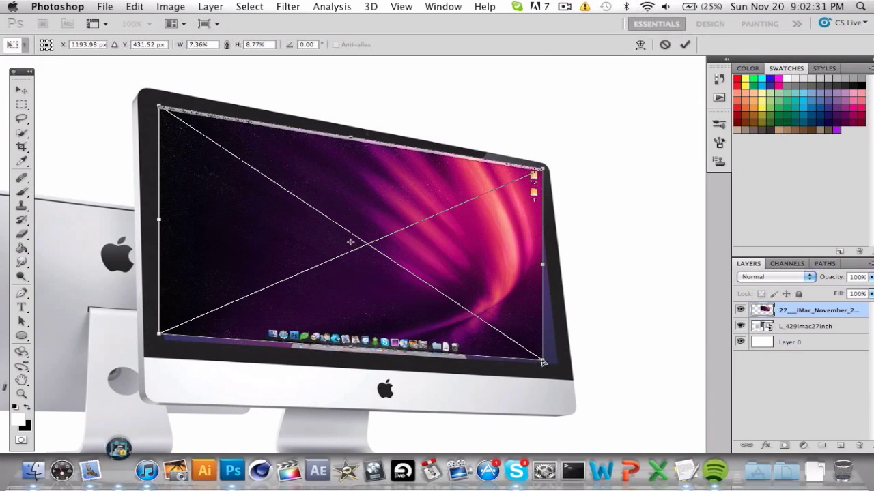
# - Fit the screenshot's bottom-right and bottom-left corners and position to the screen's bottom edge
pyautogui.moveTo(543, 361)
pyautogui.mouseDown()
pyautogui.moveTo(565, 355)
pyautogui.moveTo(557, 356)
pyautogui.mouseUp()
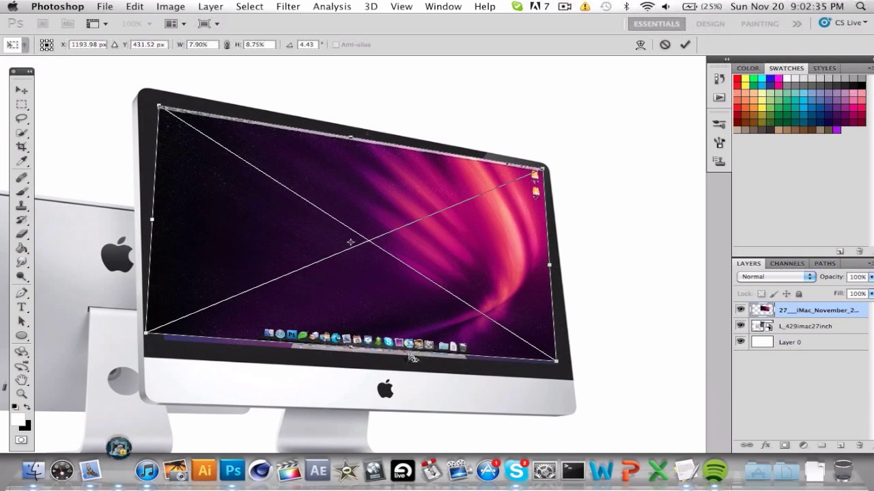
pyautogui.moveTo(414, 356); pyautogui.dragTo(437, 355)
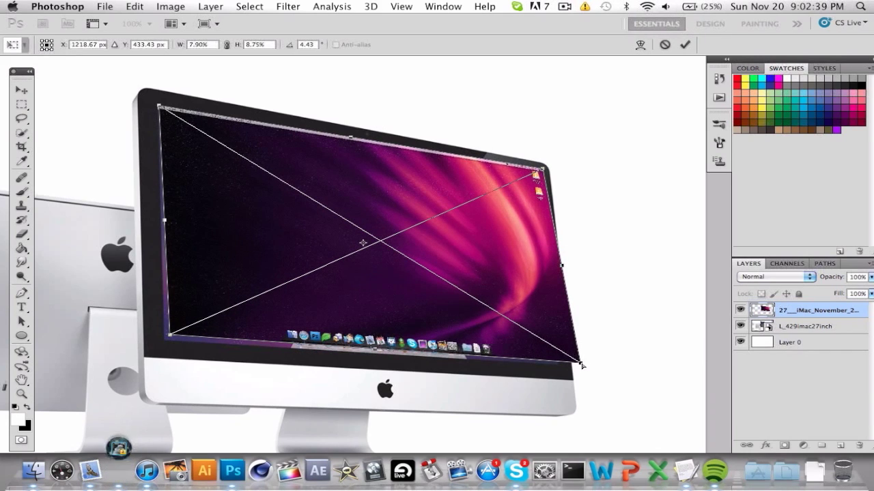
pyautogui.moveTo(581, 365)
pyautogui.mouseDown()
pyautogui.moveTo(555, 363)
pyautogui.moveTo(578, 365)
pyautogui.moveTo(569, 367)
pyautogui.mouseUp()
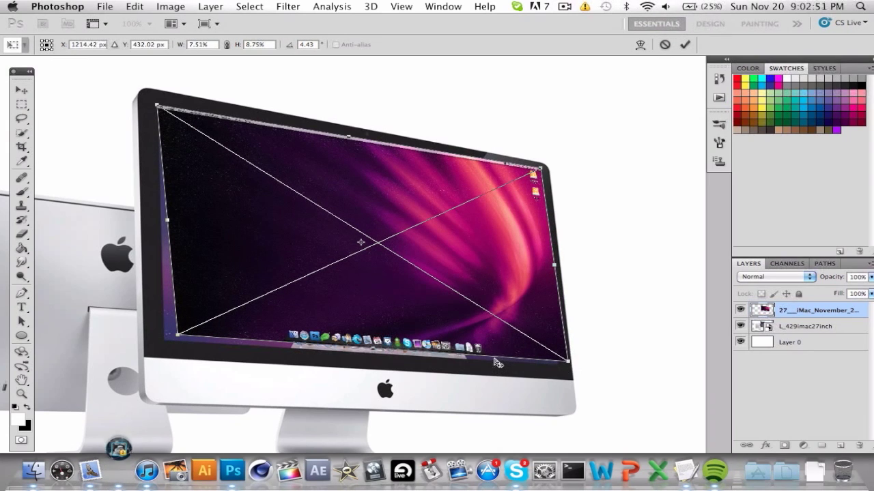
pyautogui.moveTo(497, 363); pyautogui.dragTo(482, 363)
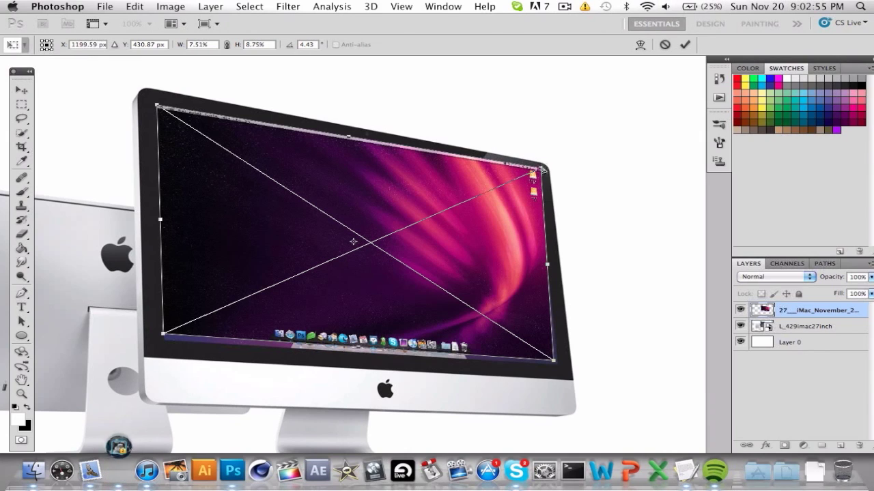
pyautogui.moveTo(548, 211); pyautogui.dragTo(545, 218)
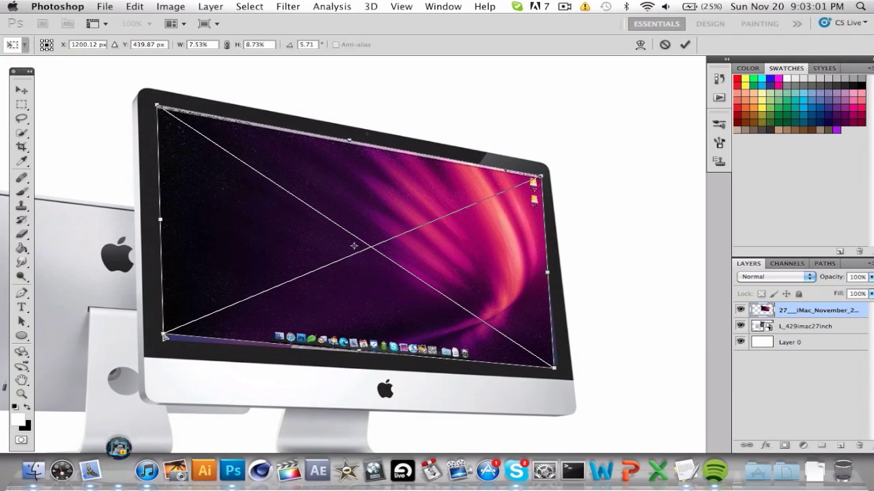
pyautogui.moveTo(164, 336); pyautogui.dragTo(164, 343)
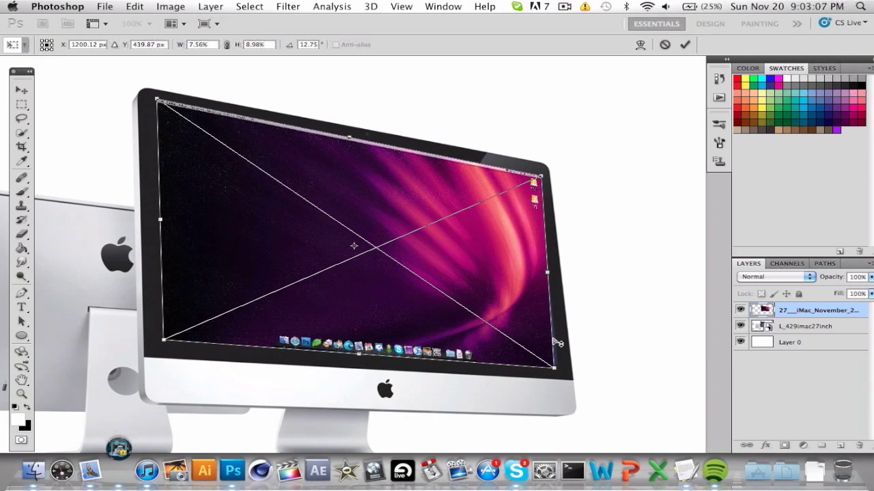
pyautogui.moveTo(559, 343); pyautogui.dragTo(559, 335)
pyautogui.moveTo(479, 328); pyautogui.dragTo(455, 326)
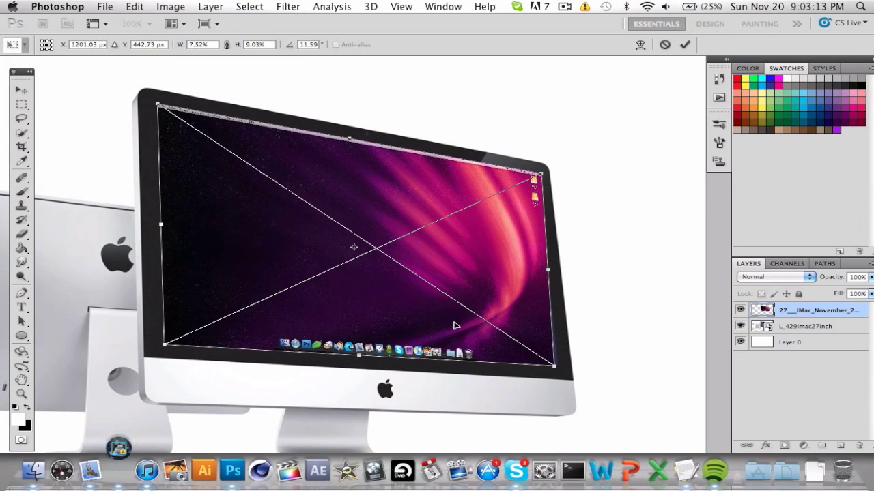
pyautogui.moveTo(556, 369); pyautogui.dragTo(560, 370)
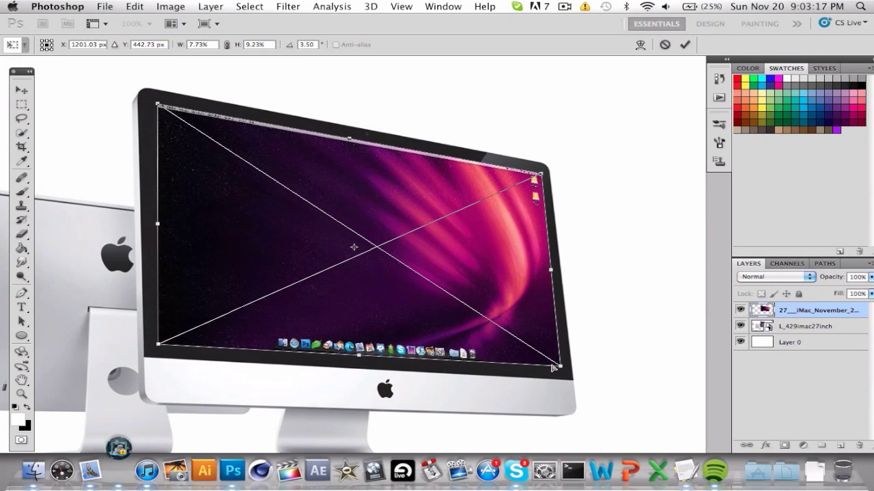
pyautogui.moveTo(496, 354); pyautogui.dragTo(502, 355)
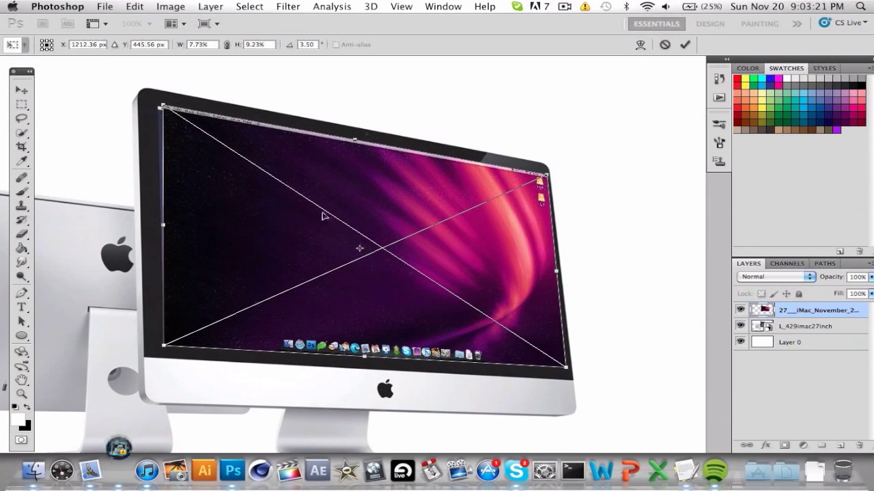
# - Skew the left and right sides and fit the top-right corner to the bezel, then commit
pyautogui.moveTo(163, 345); pyautogui.dragTo(164, 341)
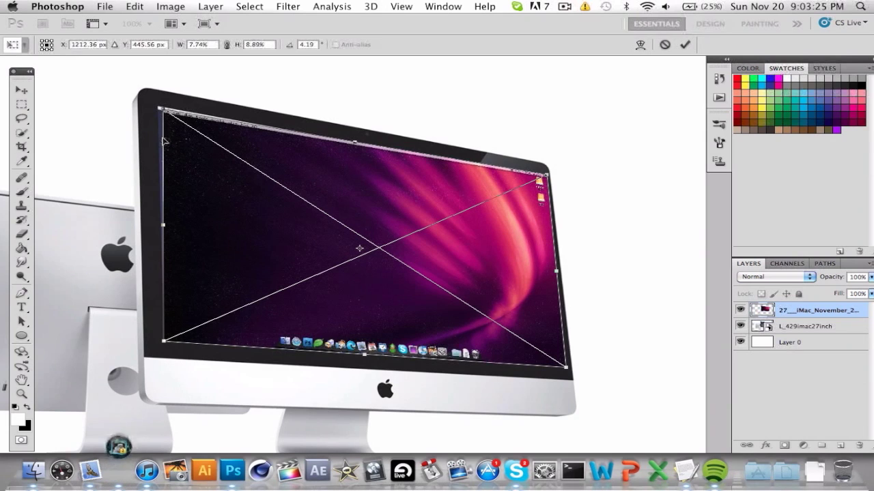
pyautogui.moveTo(164, 142); pyautogui.dragTo(164, 178)
pyautogui.moveTo(221, 209); pyautogui.dragTo(215, 177)
pyautogui.moveTo(557, 226); pyautogui.dragTo(557, 262)
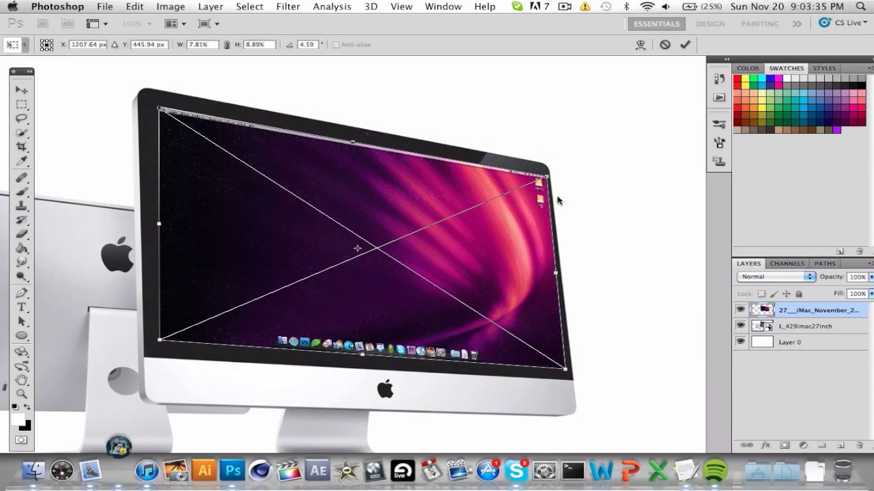
pyautogui.moveTo(546, 179); pyautogui.dragTo(535, 179)
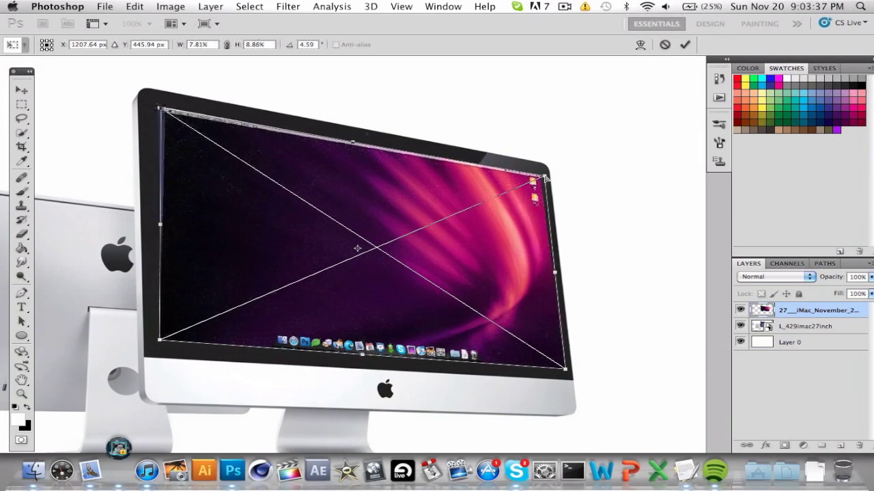
pyautogui.moveTo(545, 177); pyautogui.dragTo(548, 178)
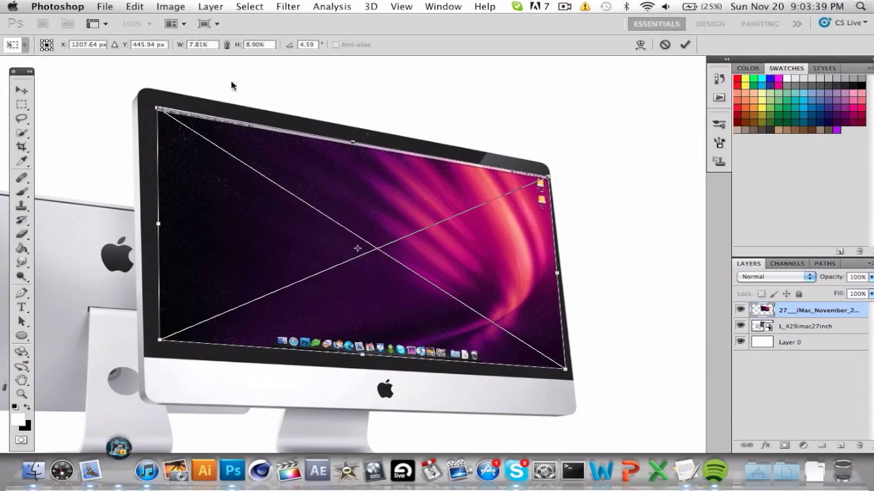
pyautogui.click(22, 89)
# - Apply a Perspective transform pulling the screenshot's top corners inward
pyautogui.press('Return')
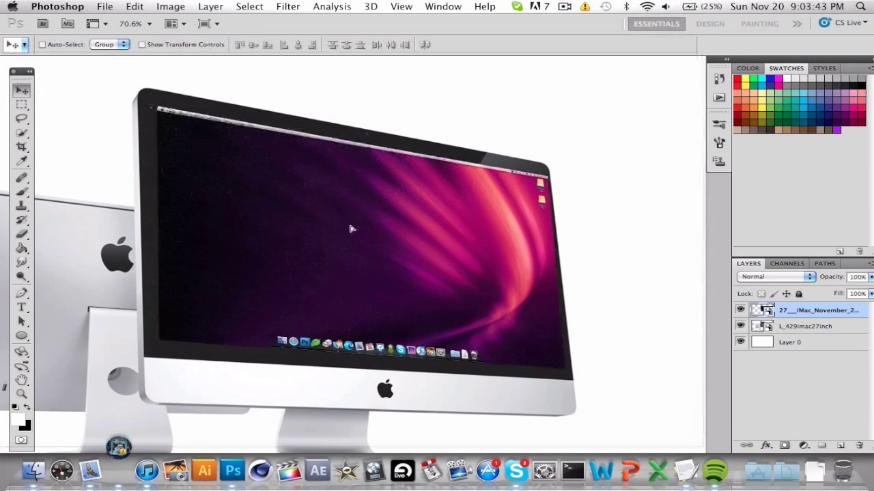
pyautogui.press('super+t')
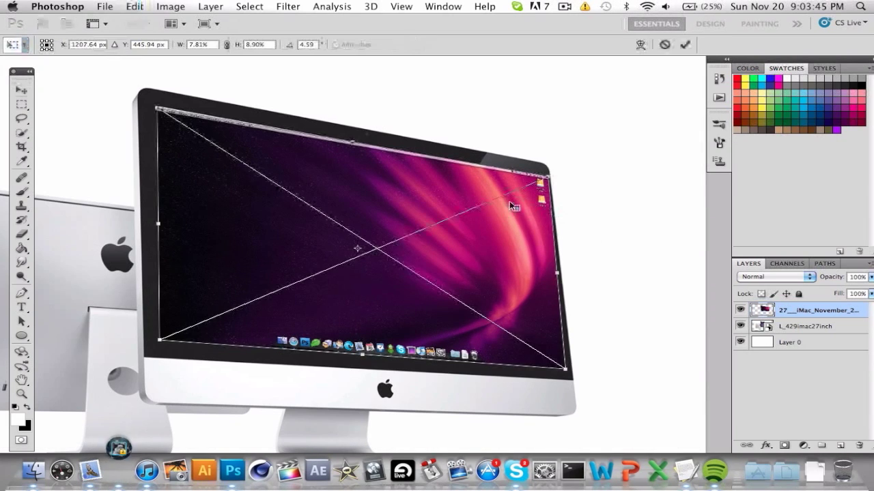
pyautogui.rightClick(511, 203)
pyautogui.click(546, 275)
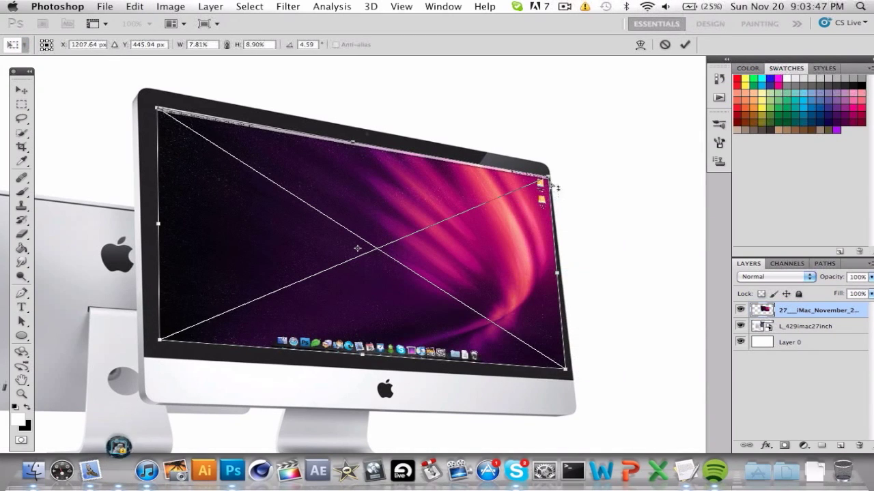
pyautogui.moveTo(548, 180); pyautogui.dragTo(518, 175)
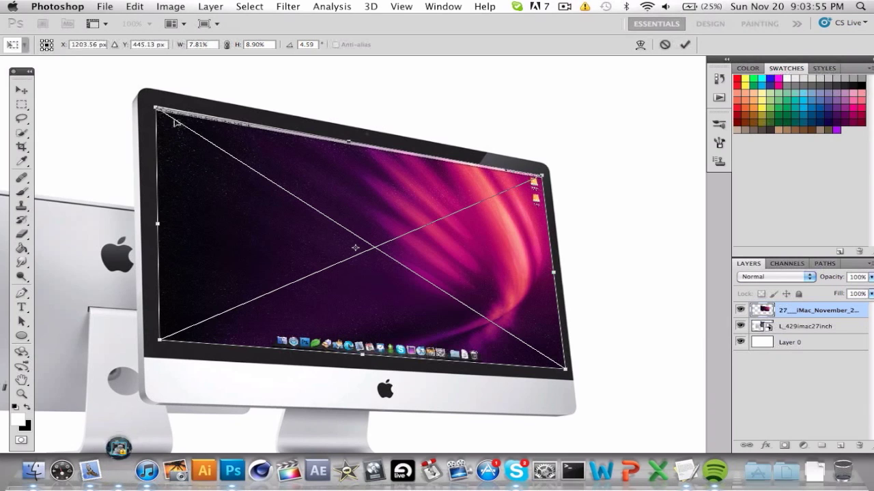
pyautogui.click(22, 90)
pyautogui.press('Return')
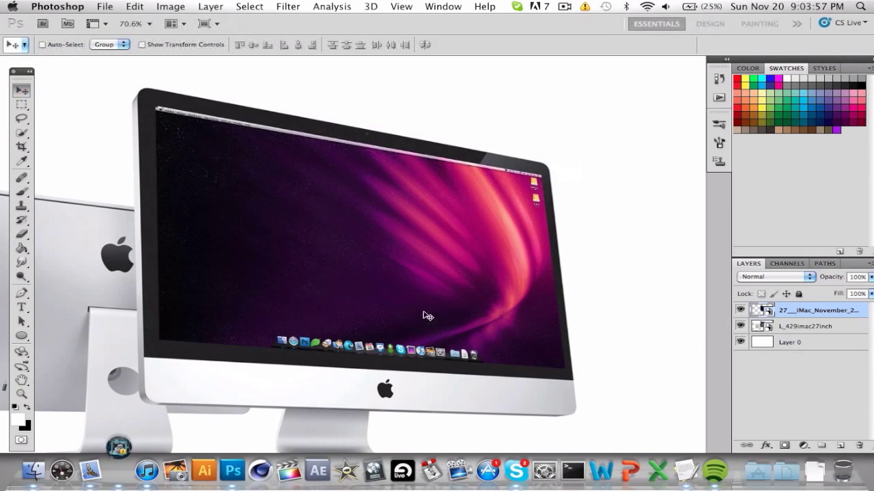
# - Refine the bottom-right, top-right and right edge in Perspective, committing a tilt of about 4.27°
pyautogui.scroll(-5, 428, 316)
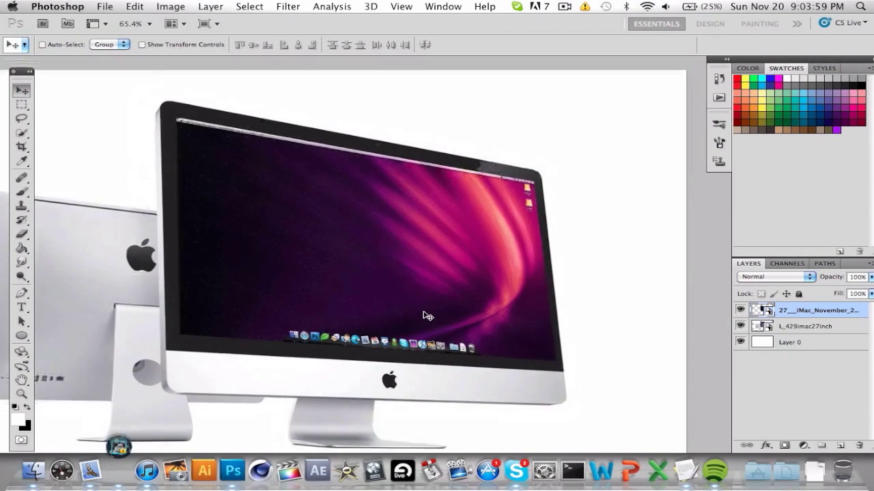
pyautogui.press('super+t')
pyautogui.rightClick(532, 340)
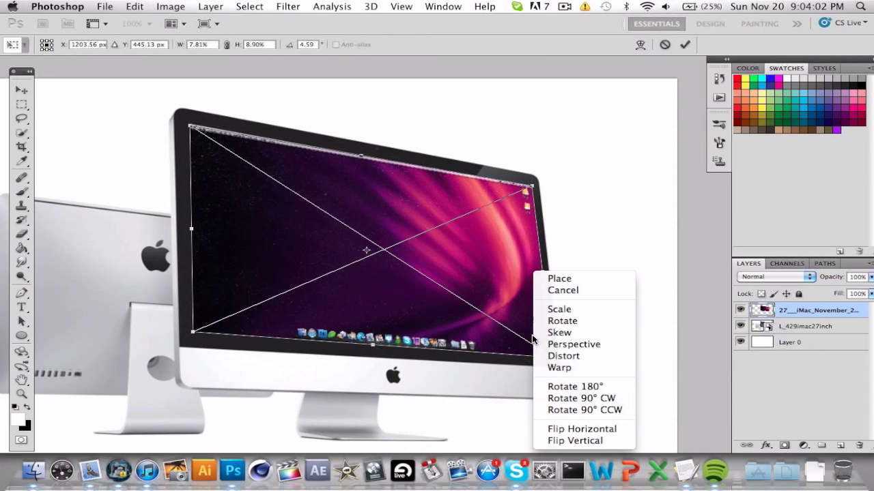
pyautogui.click(577, 344)
pyautogui.moveTo(553, 339); pyautogui.dragTo(552, 337)
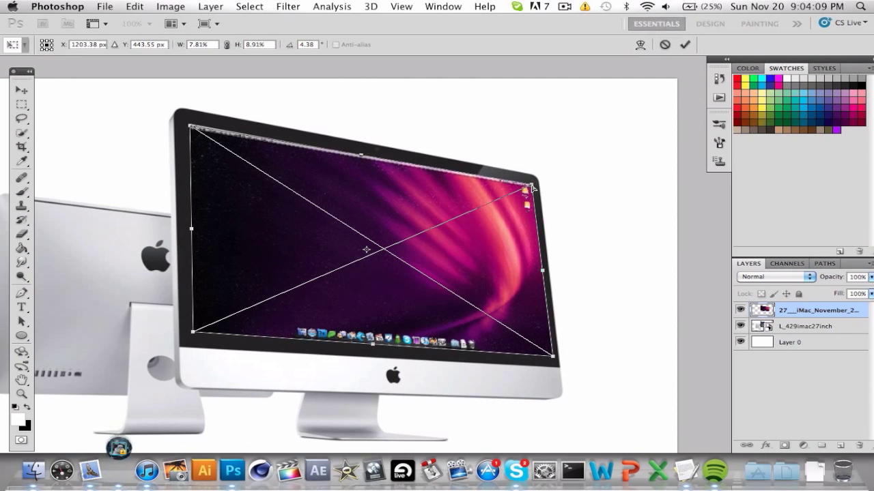
pyautogui.moveTo(533, 188); pyautogui.dragTo(533, 189)
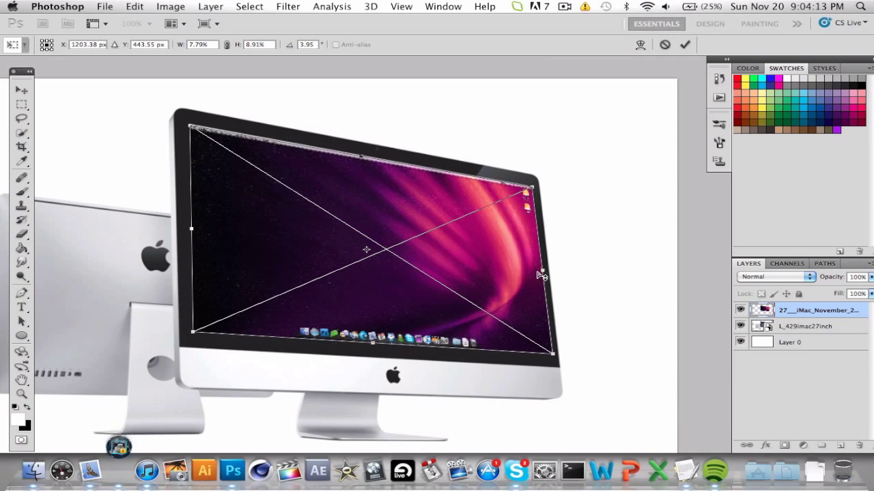
pyautogui.moveTo(539, 275); pyautogui.dragTo(542, 276)
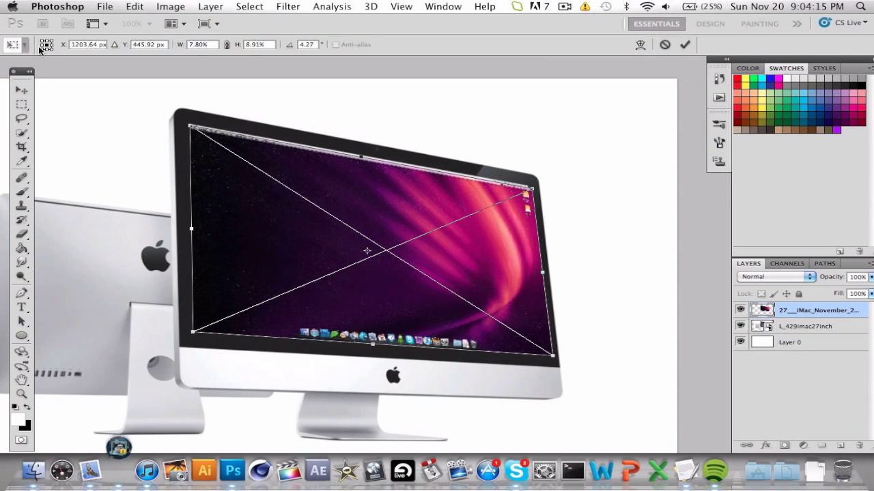
pyautogui.press('v')
pyautogui.click(550, 175)
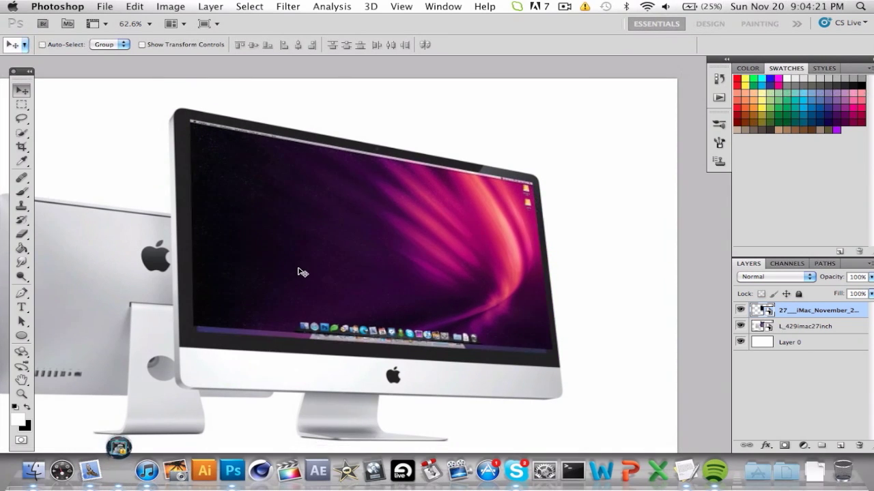
# - Nudge the screenshot layer against the iMac's top-left bezel corner while zoomed in
pyautogui.scroll(3, 298, 273)
pyautogui.scroll(2, 298, 272)
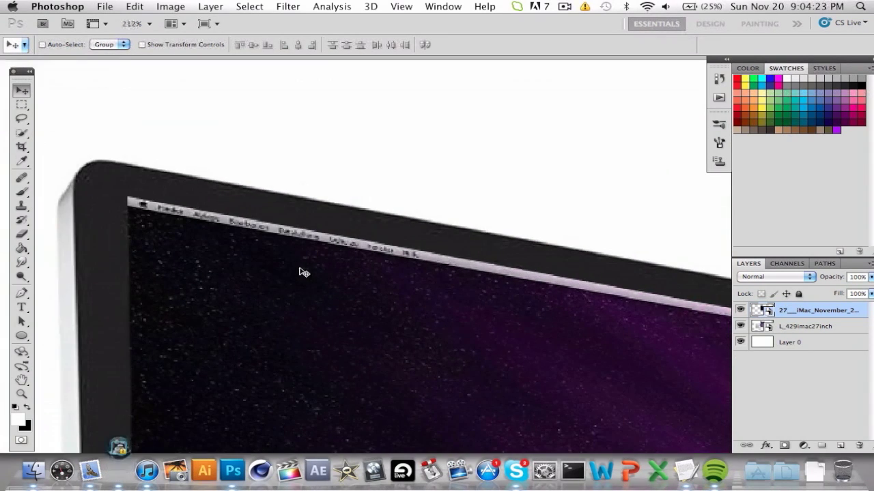
pyautogui.moveTo(240, 266)
pyautogui.mouseDown()
pyautogui.moveTo(259, 293)
pyautogui.moveTo(247, 279)
pyautogui.mouseUp()
pyautogui.scroll(2, 246, 280)
pyautogui.scroll(1, 246, 280)
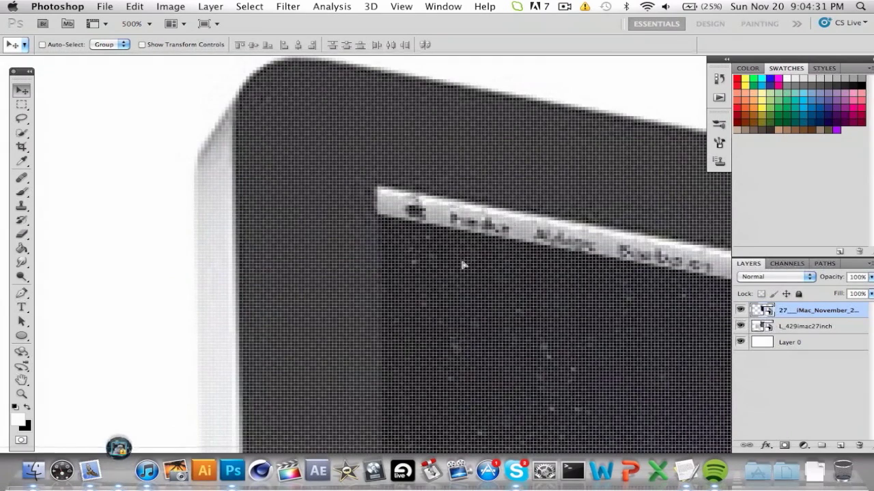
pyautogui.scroll(-1, 464, 261)
pyautogui.scroll(-5, 466, 263)
pyautogui.hscroll(5, 466, 262)
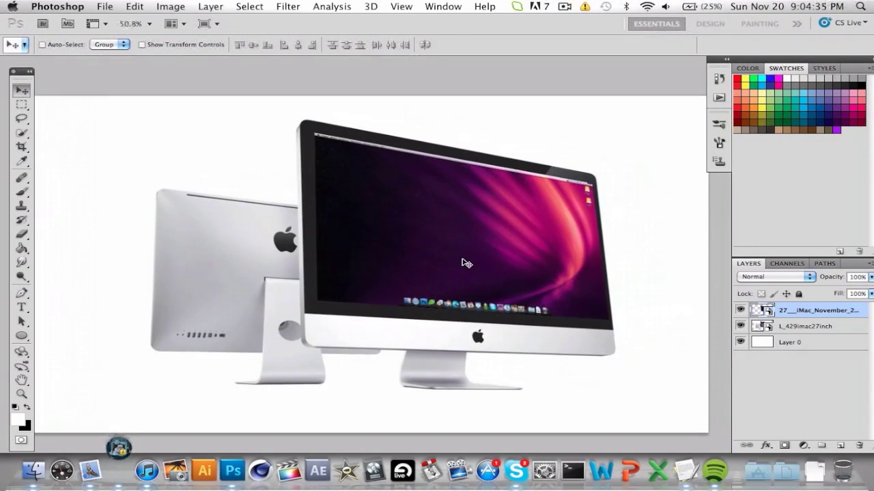
pyautogui.scroll(3, 458, 267)
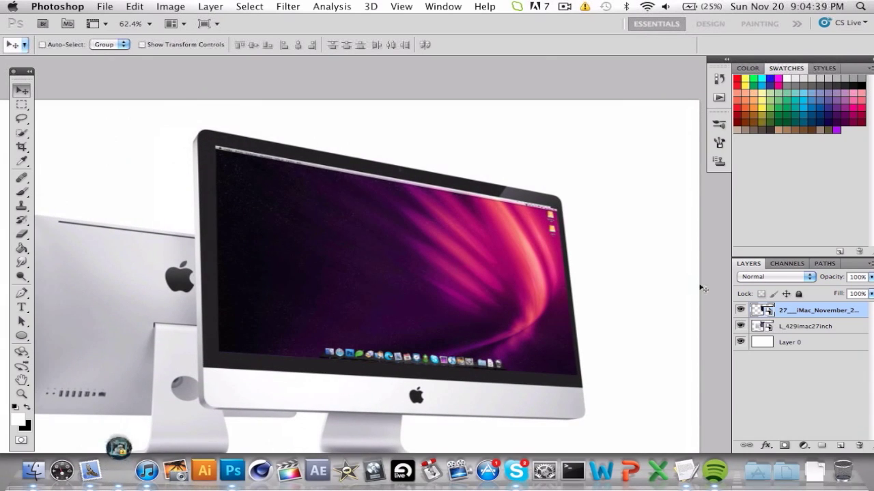
# - Apply a Perspective transform adjusting the top-right corner, leaving the screenshot tilted about 3.88°
pyautogui.hotkey('ctrl', 't')
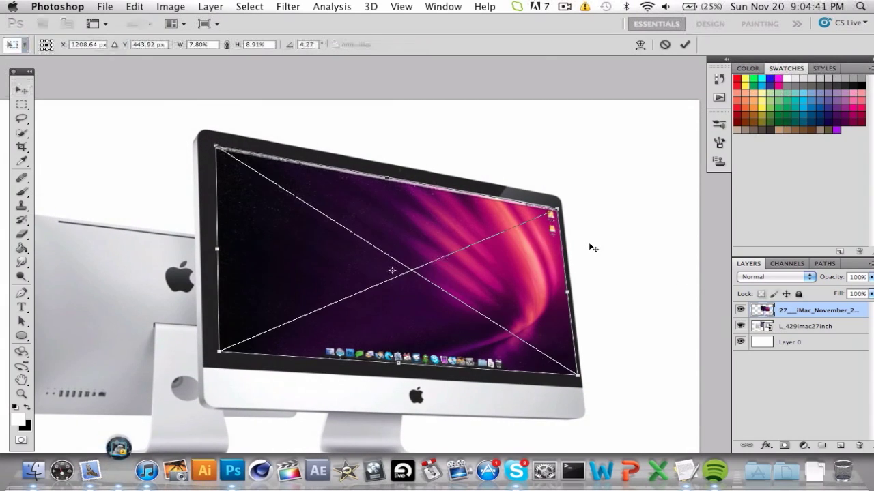
pyautogui.rightClick(549, 249)
pyautogui.click(585, 320)
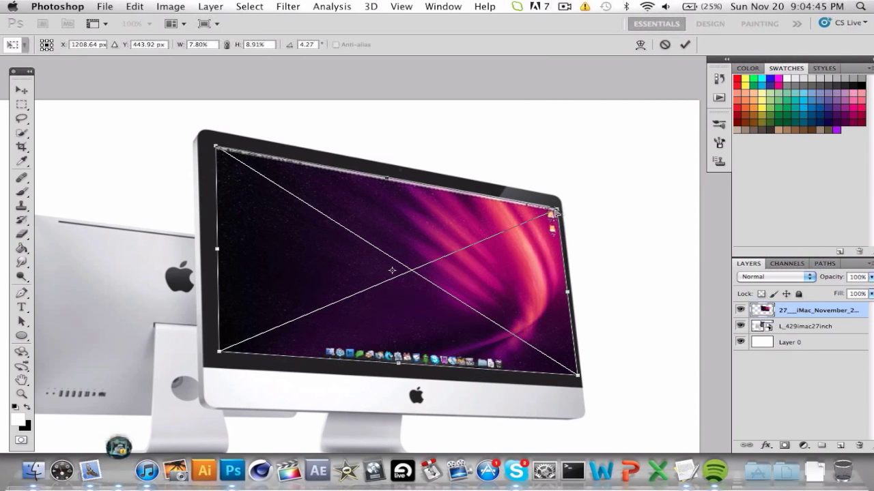
pyautogui.moveTo(556, 212); pyautogui.dragTo(558, 245)
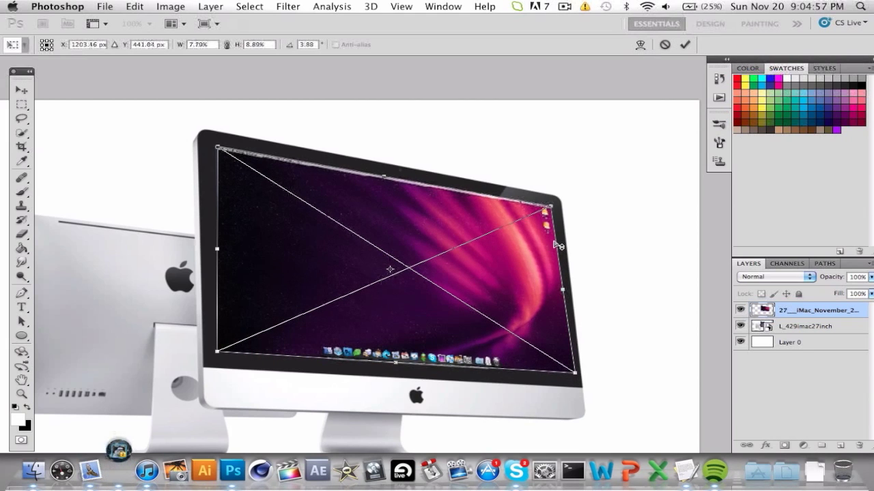
pyautogui.rightClick(270, 215)
pyautogui.click(290, 216)
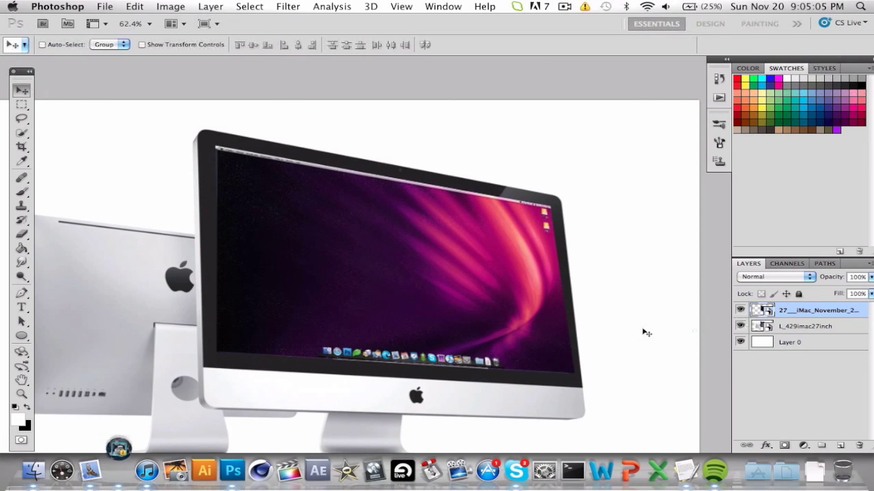
# - Hide the screenshot layer and switch to the Pen tool for the glare path
pyautogui.click(740, 309)
pyautogui.scroll(2, 520, 254)
pyautogui.scroll(6, 520, 254)
pyautogui.press('p')
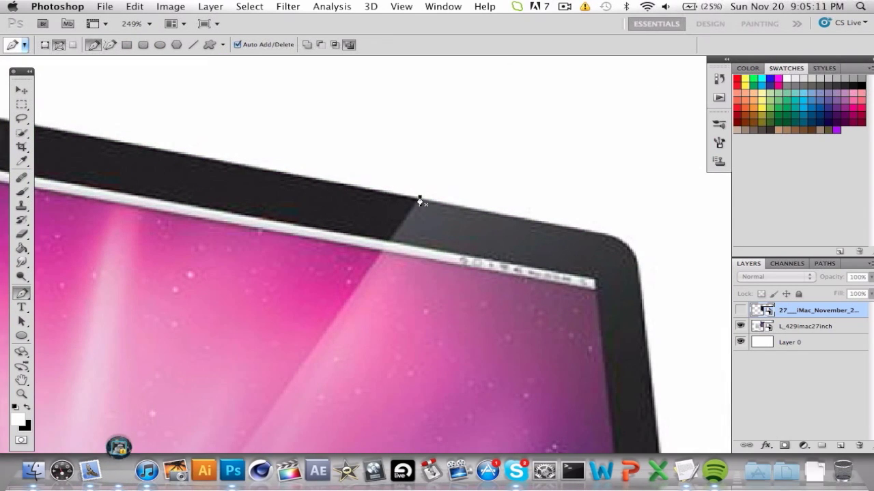
pyautogui.scroll(-6, 420, 201)
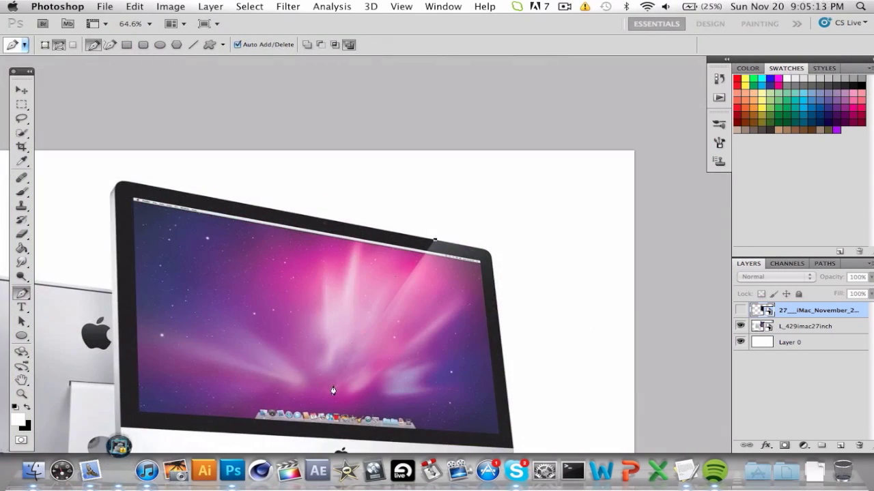
# - Draw a closed diagonal glare path across the iMac screen's right side
pyautogui.click(293, 451)
pyautogui.press('super+z')
pyautogui.click(299, 444)
pyautogui.press('super+z')
pyautogui.click(292, 444)
pyautogui.click(292, 444)
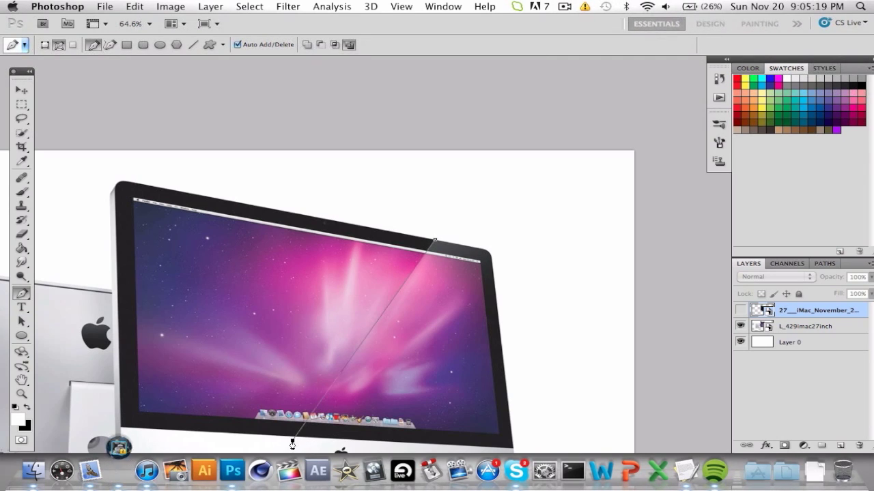
pyautogui.scroll(-3, 292, 443)
pyautogui.moveTo(415, 394); pyautogui.dragTo(531, 397)
pyautogui.click(527, 263)
pyautogui.click(512, 152)
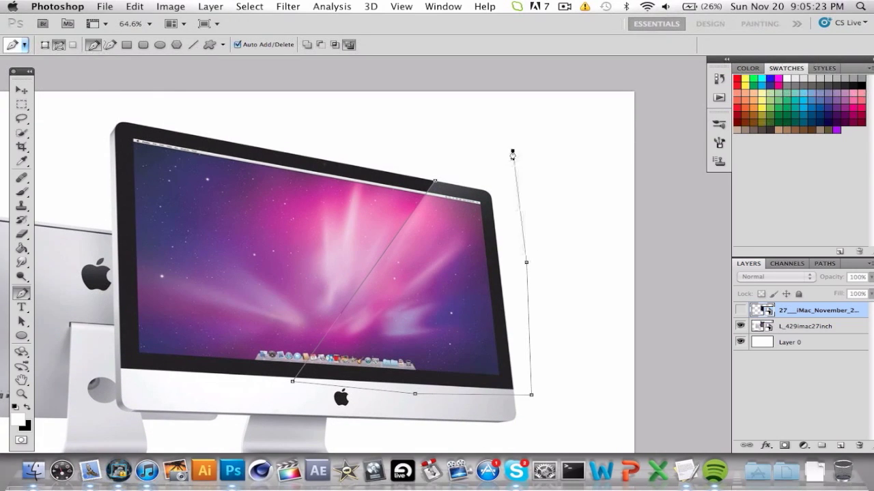
pyautogui.click(437, 181)
# - Convert the glare path into a selection, make white the foreground colour and pick the Gradient Tool
pyautogui.rightClick(437, 182)
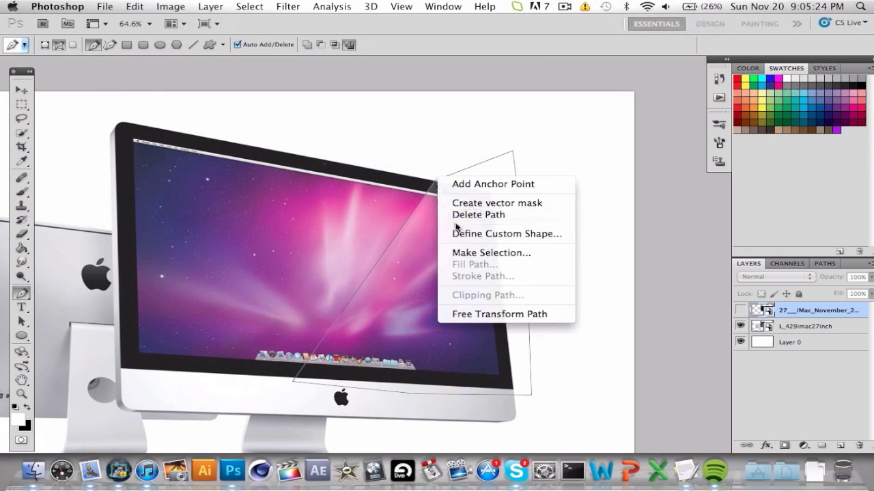
pyautogui.click(487, 253)
pyautogui.click(513, 164)
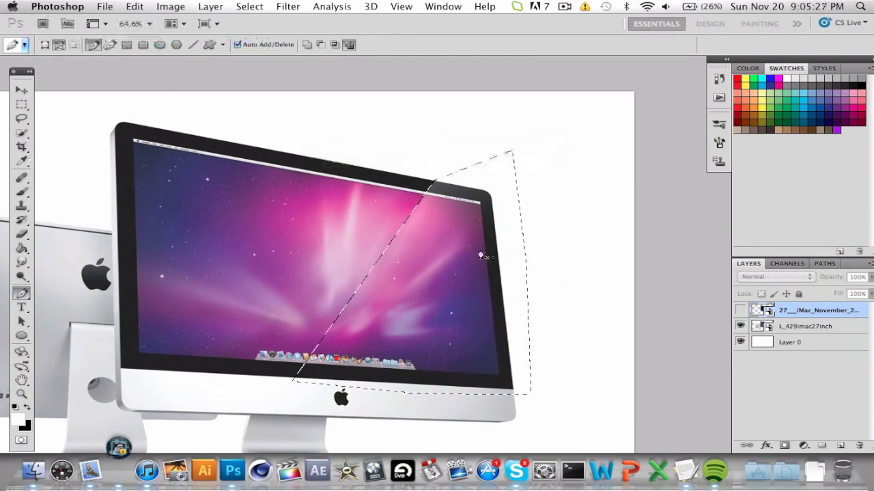
pyautogui.click(15, 408)
pyautogui.click(28, 407)
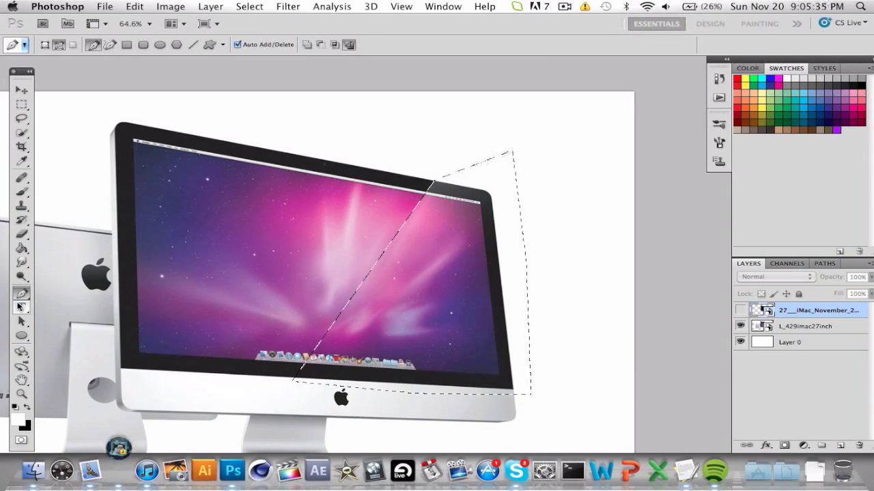
pyautogui.click(24, 249)
pyautogui.click(61, 247)
# - Choose the Foreground to Transparent gradient and drag it through the selection on new Layer 1
pyautogui.click(80, 45)
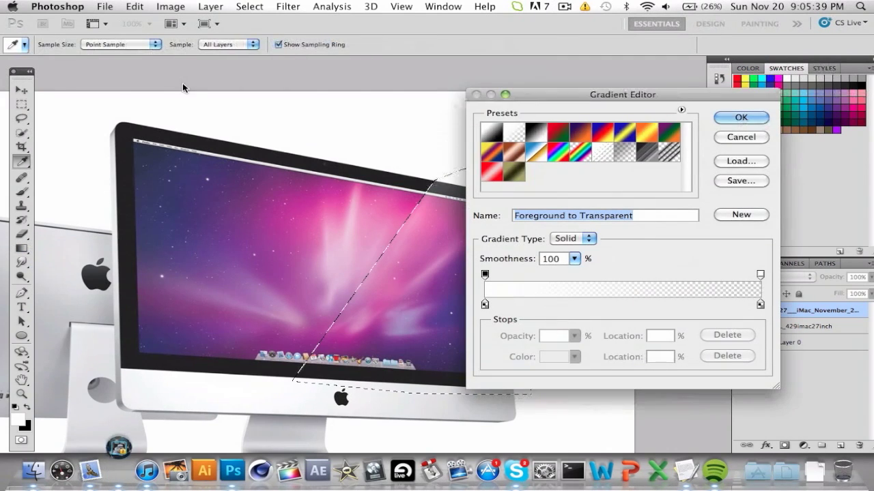
pyautogui.doubleClick(519, 137)
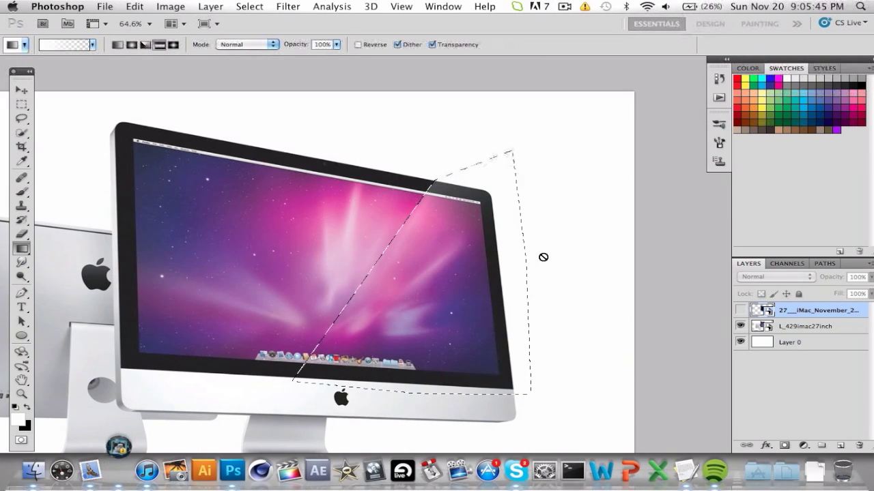
pyautogui.click(840, 445)
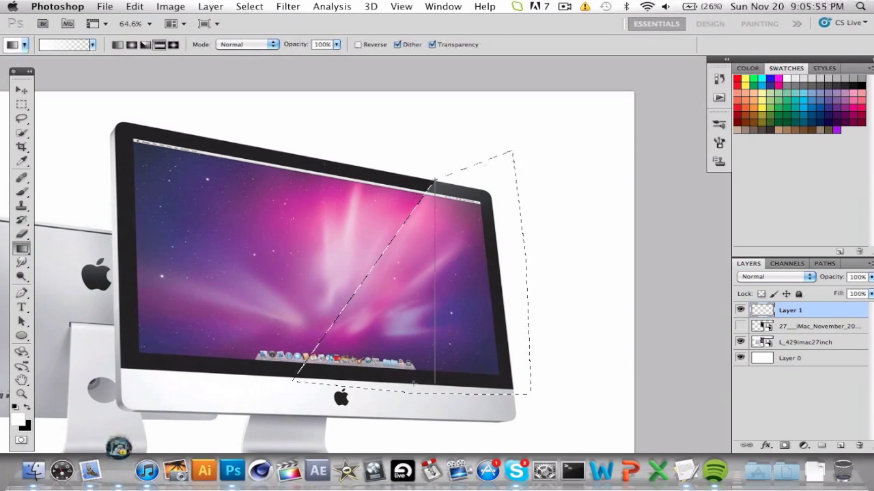
pyautogui.moveTo(413, 383); pyautogui.dragTo(413, 384)
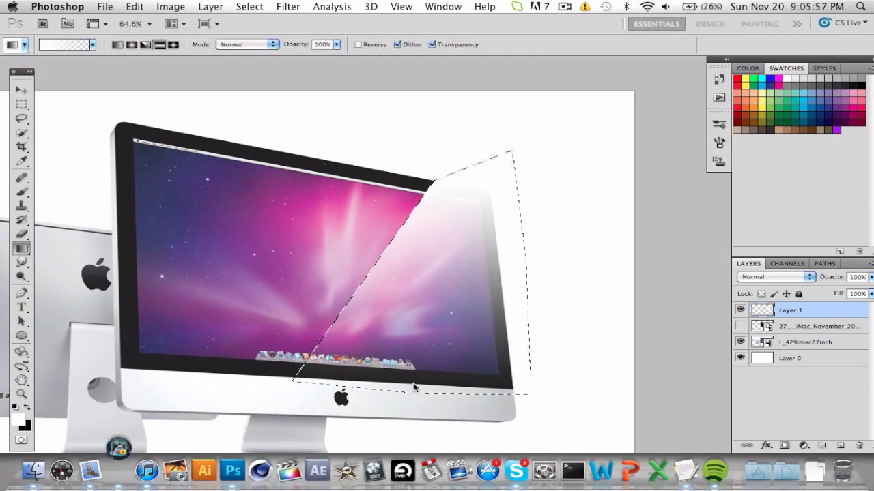
# - Deselect, set Layer 1's opacity to 30% and make the desktop screenshot layer visible again
pyautogui.press('m')
pyautogui.click(414, 387)
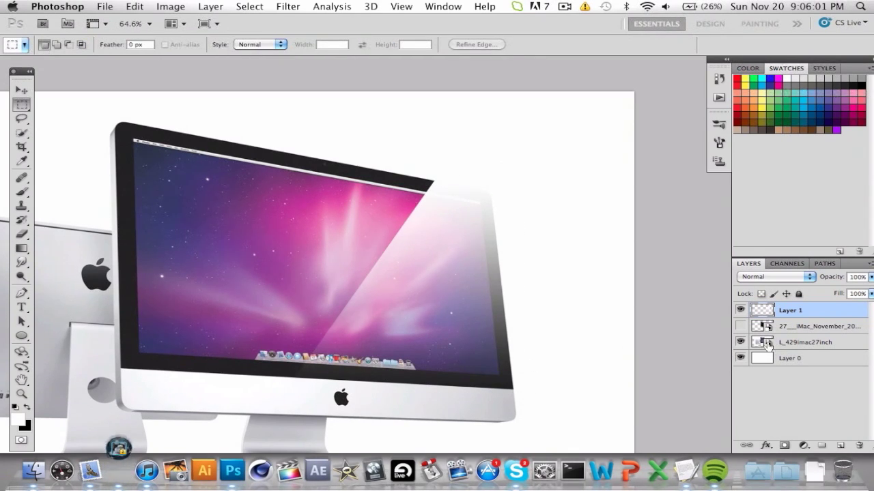
pyautogui.click(857, 277)
pyautogui.write('20')
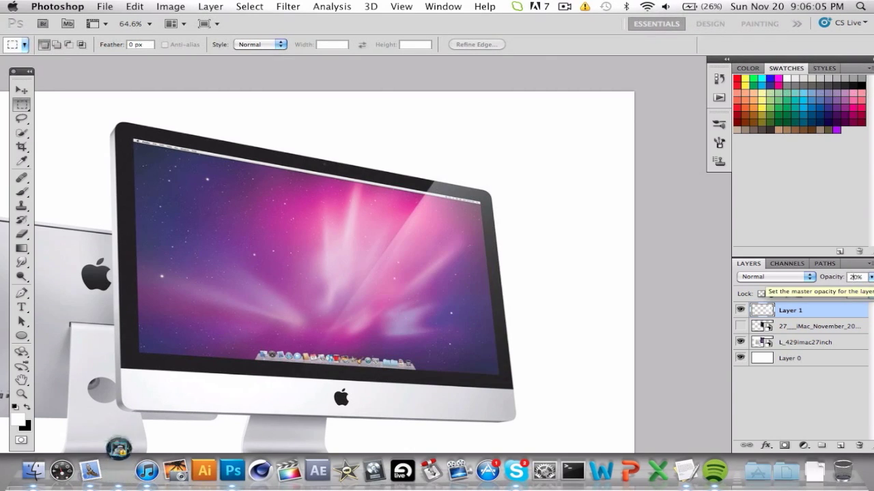
pyautogui.write('30')
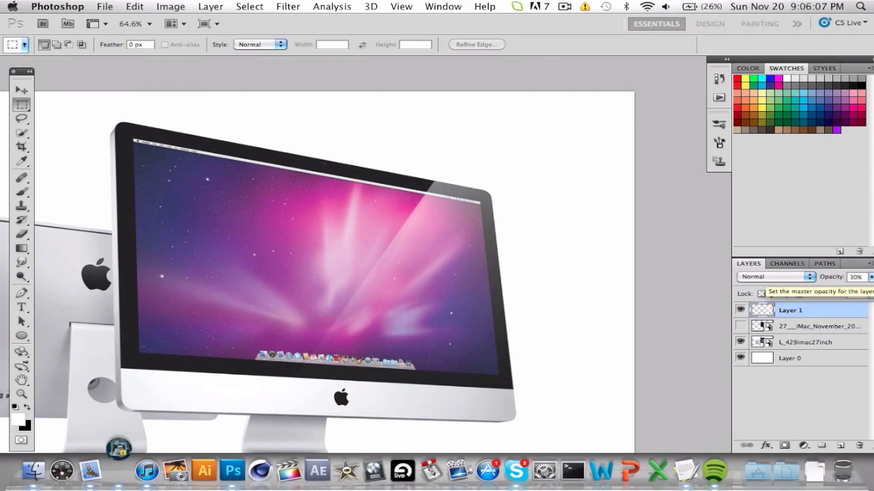
pyautogui.click(740, 342)
pyautogui.click(740, 326)
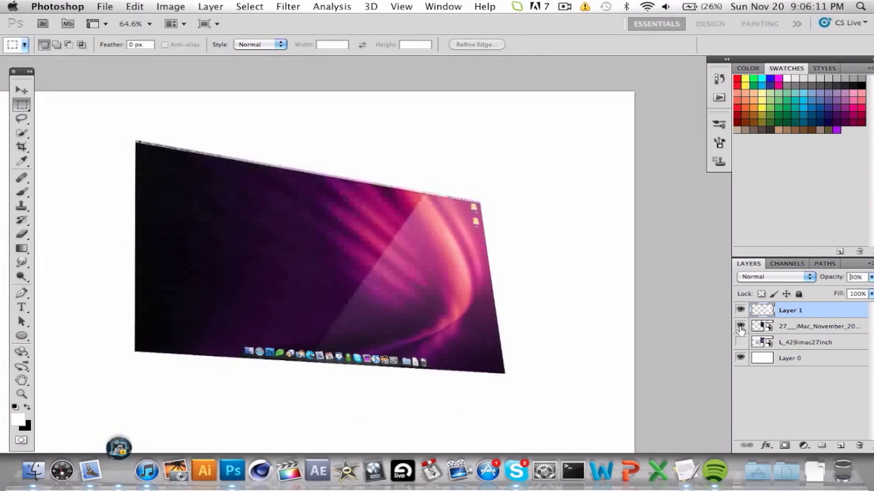
pyautogui.click(740, 342)
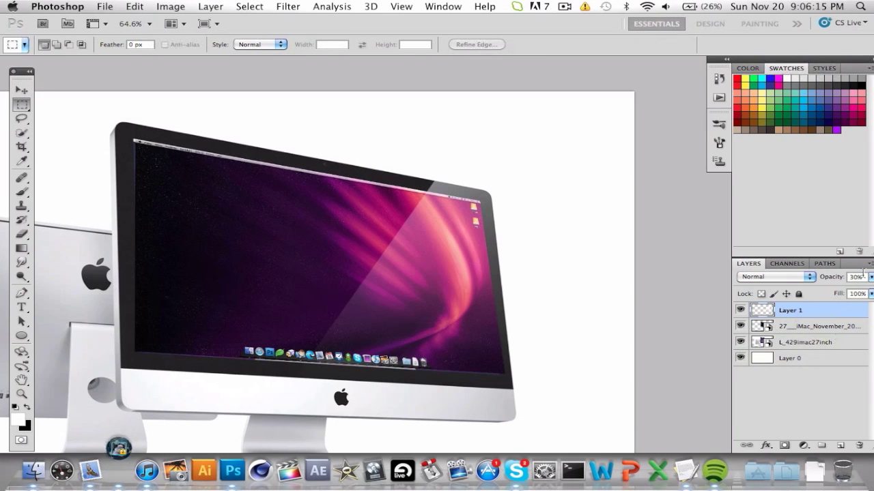
# - Undo and redo the recent steps to compare the screenshot with and without the glare layer
pyautogui.press('super+z')
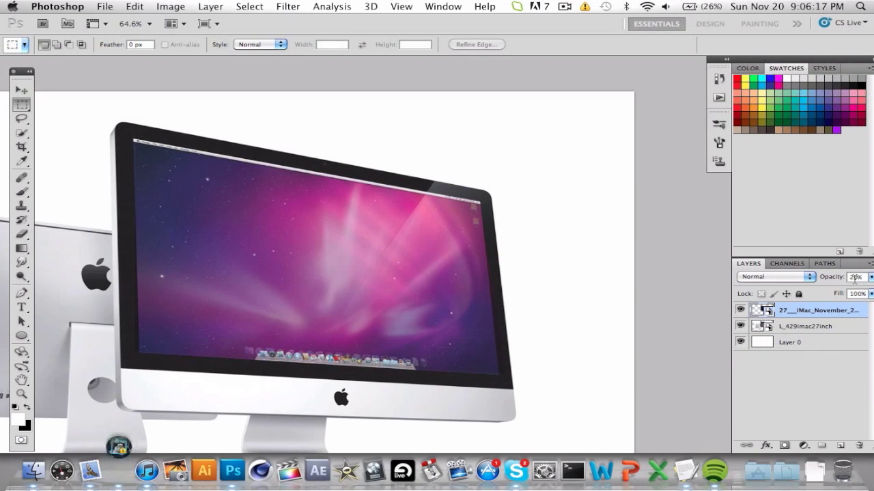
pyautogui.press('alt+super+z')
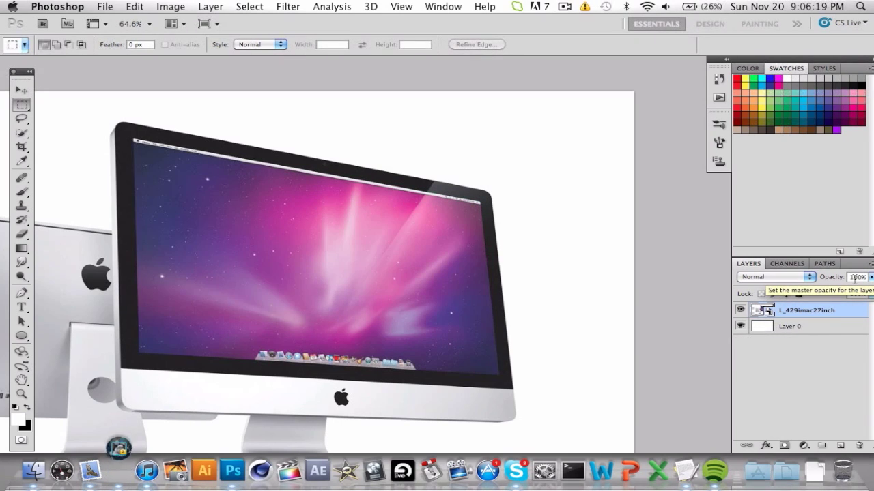
pyautogui.press('shift+super+z')
pyautogui.press('shift+super+z')
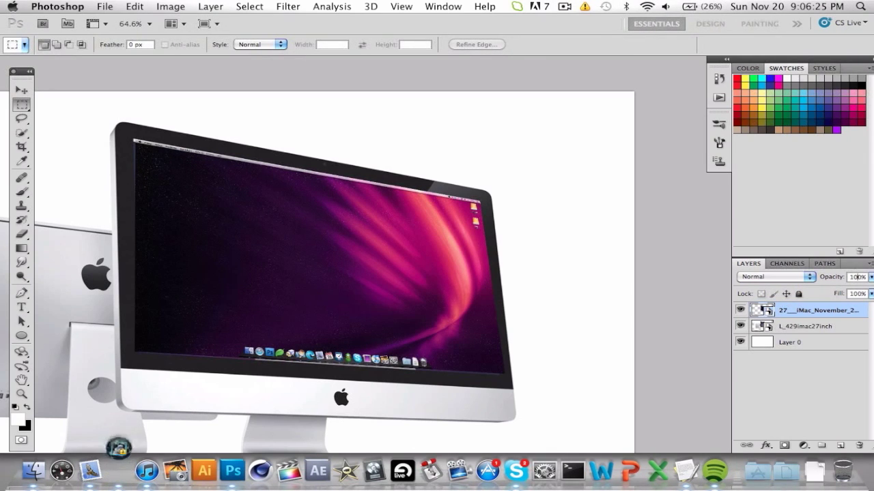
pyautogui.press('shift+super+z')
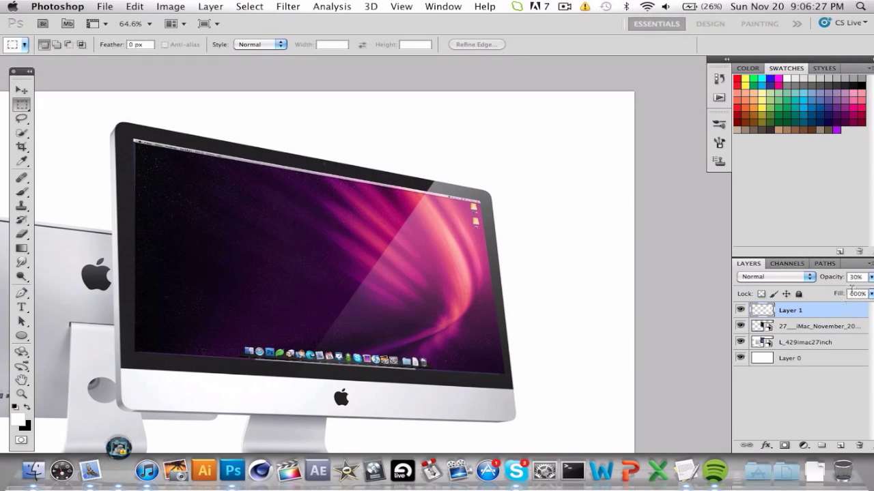
# - Lower the glare layer (Layer 1) opacity to 10%
pyautogui.doubleClick(855, 276)
pyautogui.write('20')
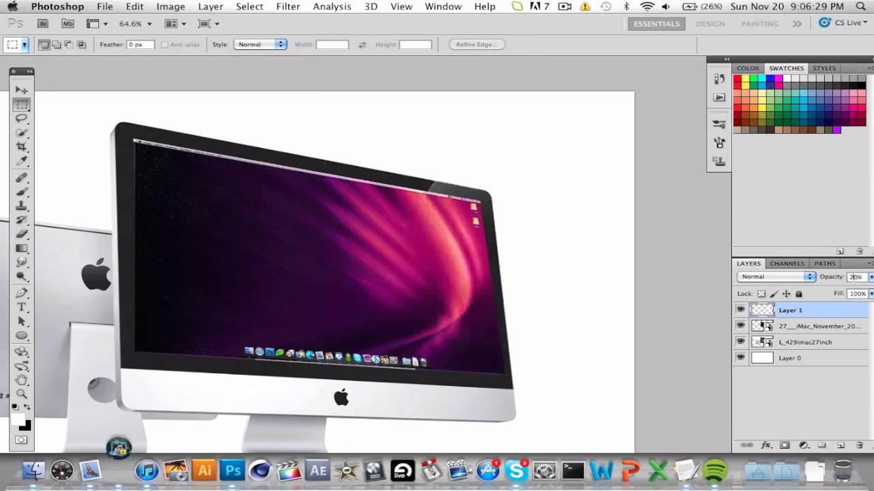
pyautogui.write('10')
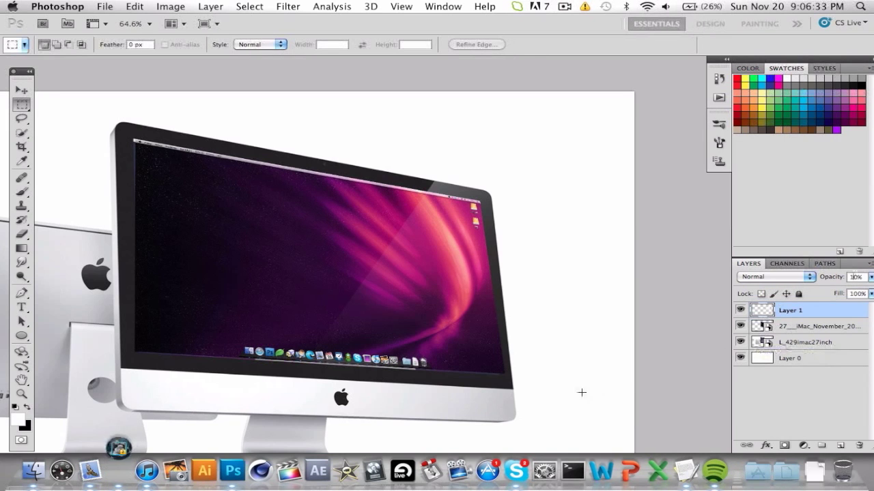
pyautogui.scroll(5, 503, 326)
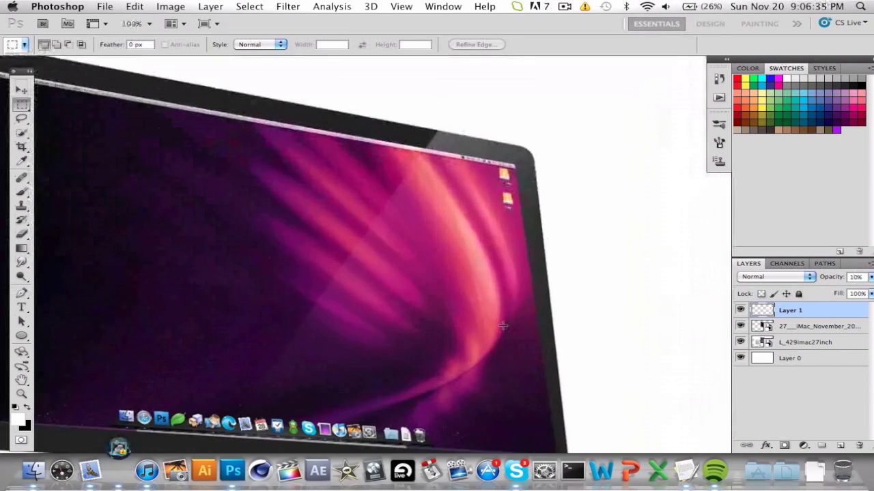
# - Select the desktop screenshot layer and put it into Warp transform mode
pyautogui.scroll(2, 503, 327)
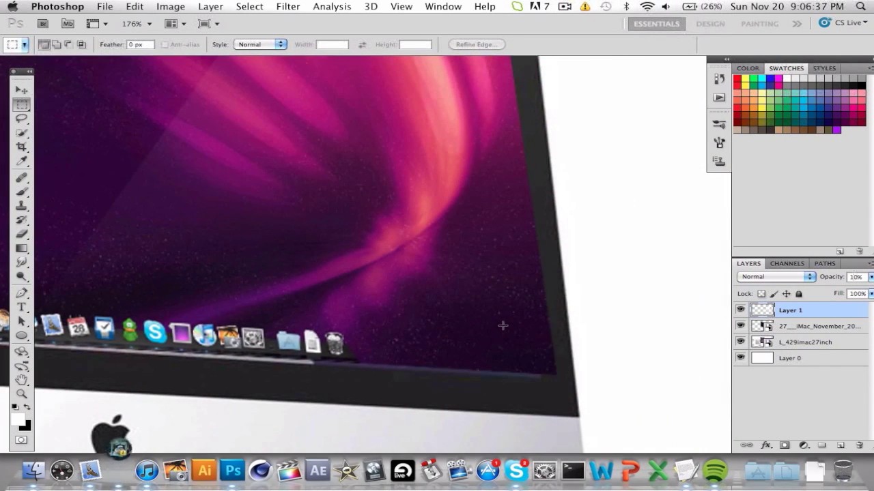
pyautogui.click(826, 329)
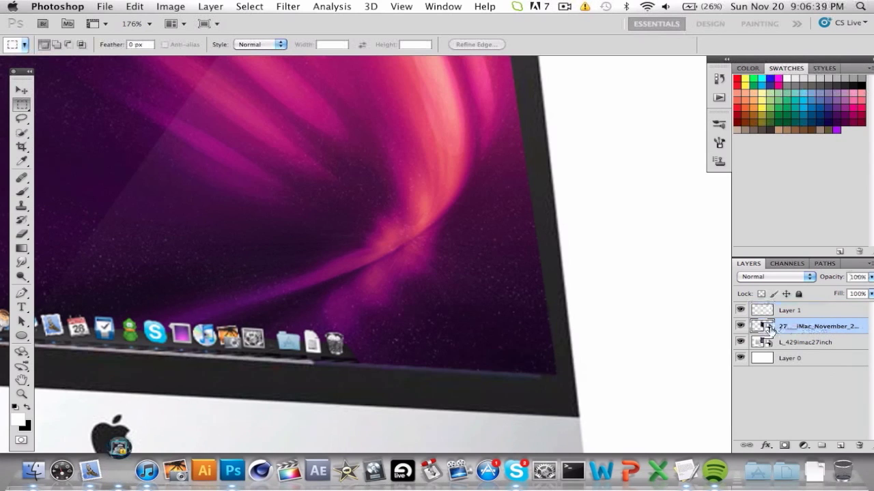
pyautogui.press('super+t')
pyautogui.rightClick(521, 318)
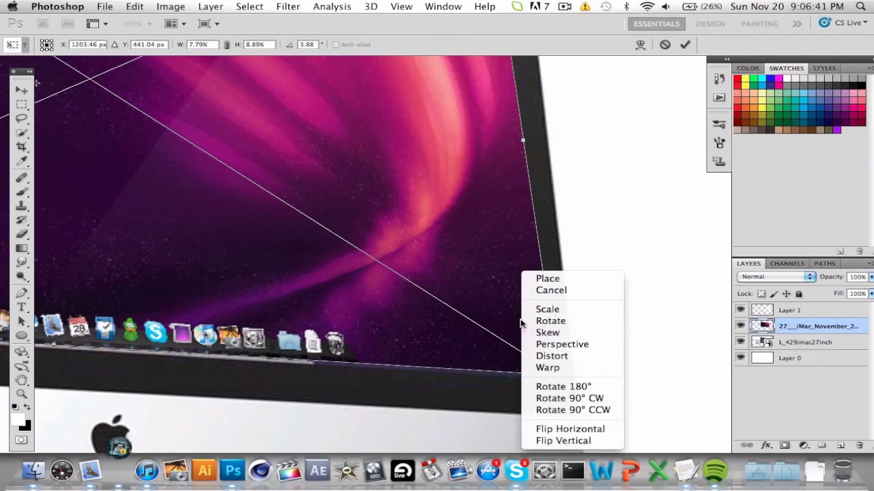
pyautogui.click(557, 368)
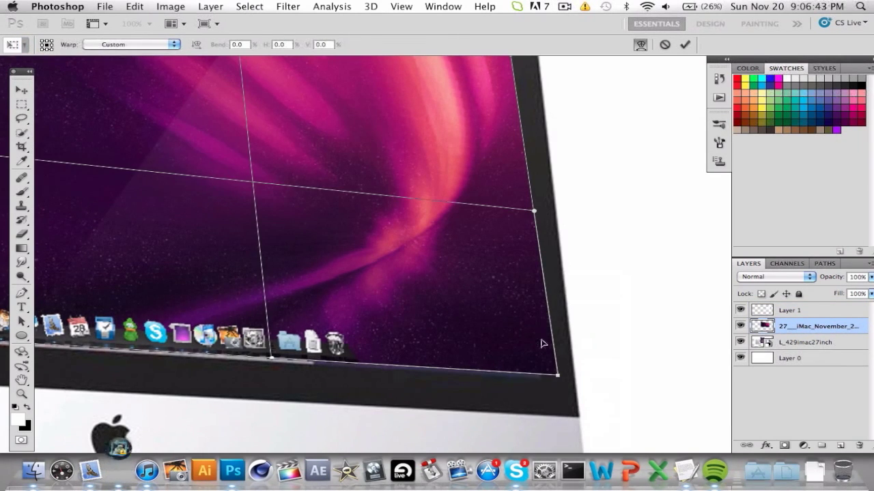
# - Drag the warp mesh so the screenshot's bottom edge, left edge and top-left corner fit the iMac screen
pyautogui.moveTo(542, 343); pyautogui.dragTo(526, 344)
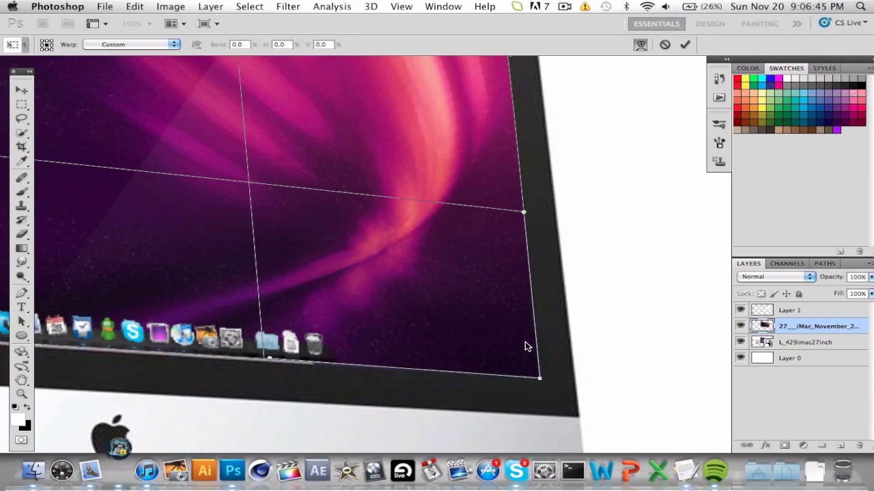
pyautogui.hscroll(-5, 525, 341)
pyautogui.moveTo(392, 341); pyautogui.dragTo(392, 344)
pyautogui.hscroll(-12, 391, 340)
pyautogui.scroll(2, 391, 340)
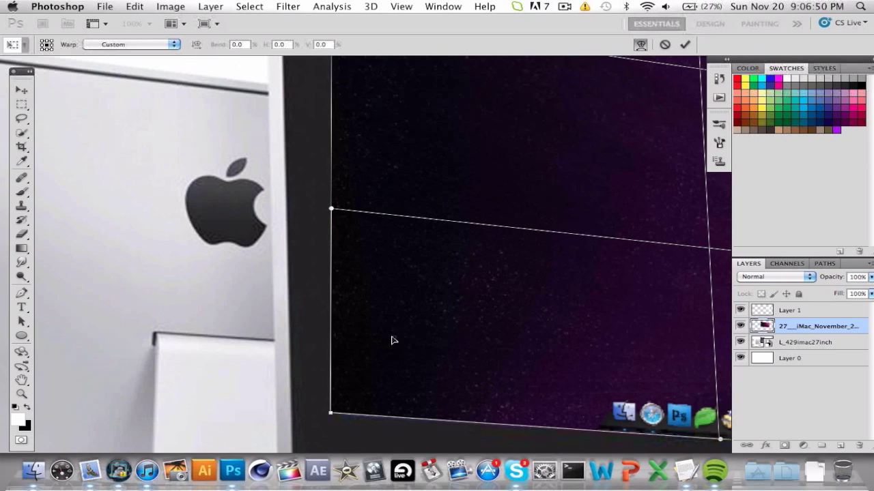
pyautogui.moveTo(392, 340); pyautogui.dragTo(402, 347)
pyautogui.scroll(3, 402, 348)
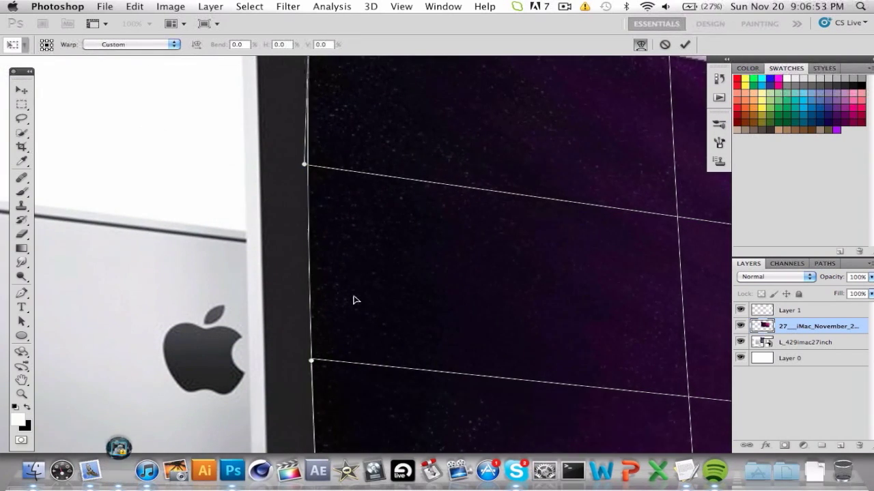
pyautogui.scroll(4, 353, 300)
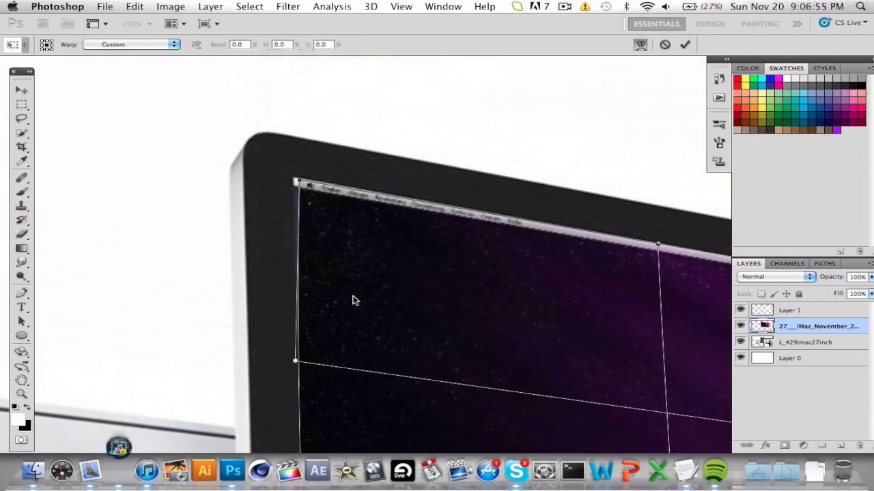
pyautogui.moveTo(313, 198); pyautogui.dragTo(311, 196)
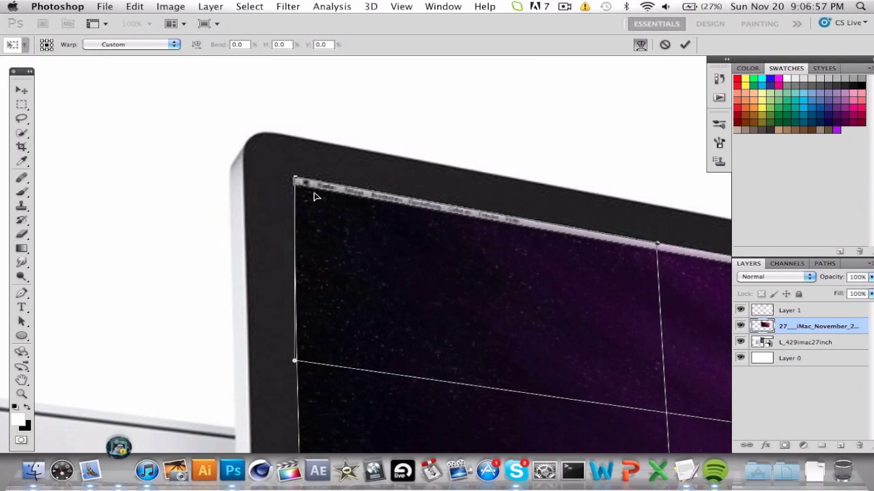
# - Pan across the rest of the warped screenshot and commit the warp
pyautogui.hscroll(10, 314, 198)
pyautogui.scroll(-2, 314, 197)
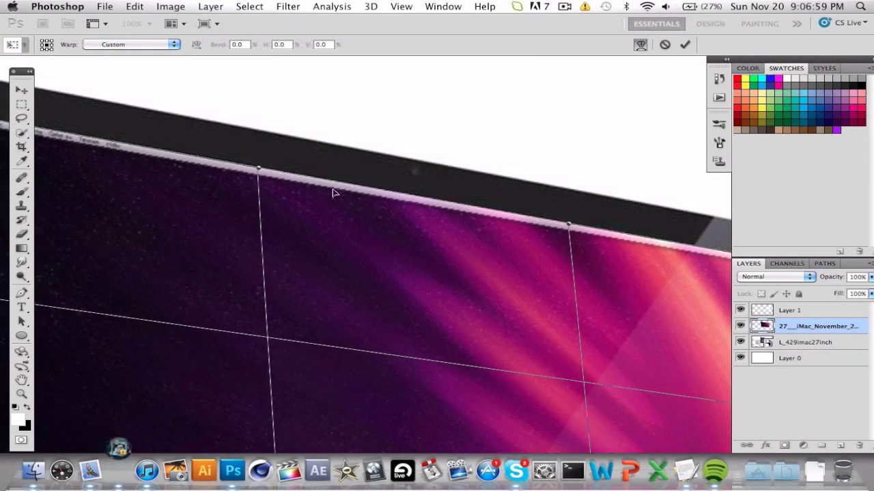
pyautogui.hscroll(8, 334, 193)
pyautogui.scroll(-2, 334, 194)
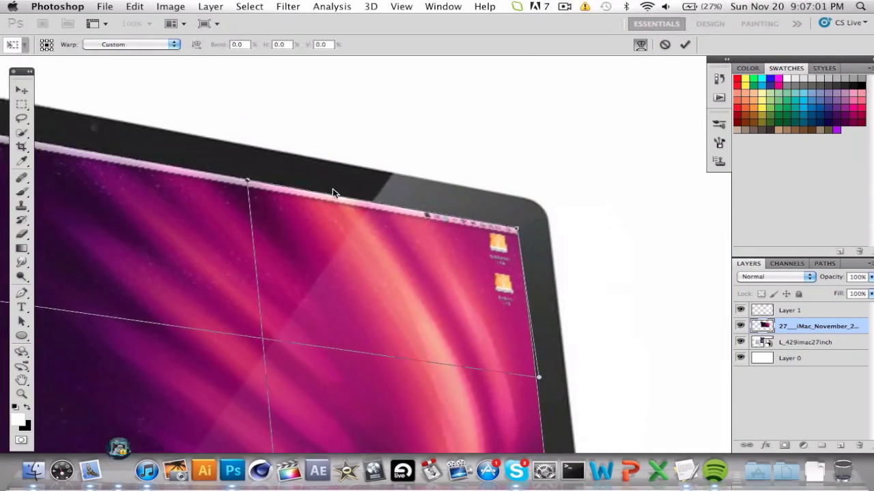
pyautogui.hscroll(1, 332, 188)
pyautogui.scroll(-1, 332, 188)
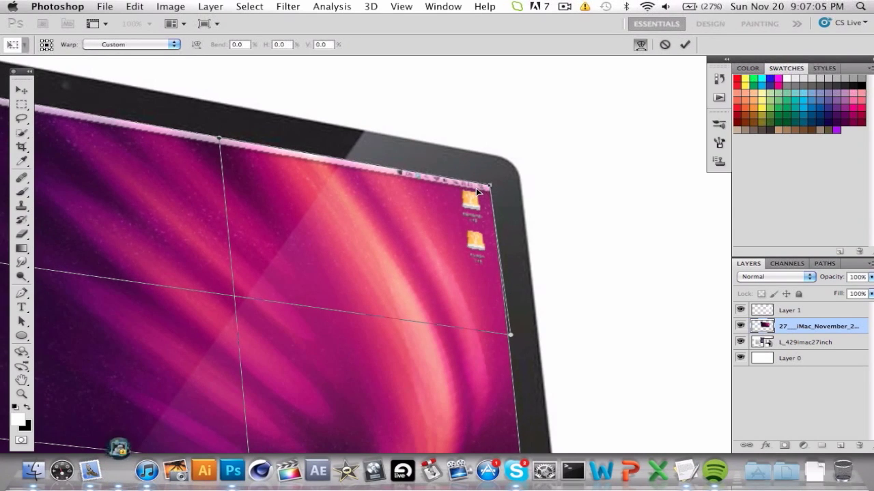
pyautogui.scroll(-4, 476, 190)
pyautogui.hscroll(1, 476, 190)
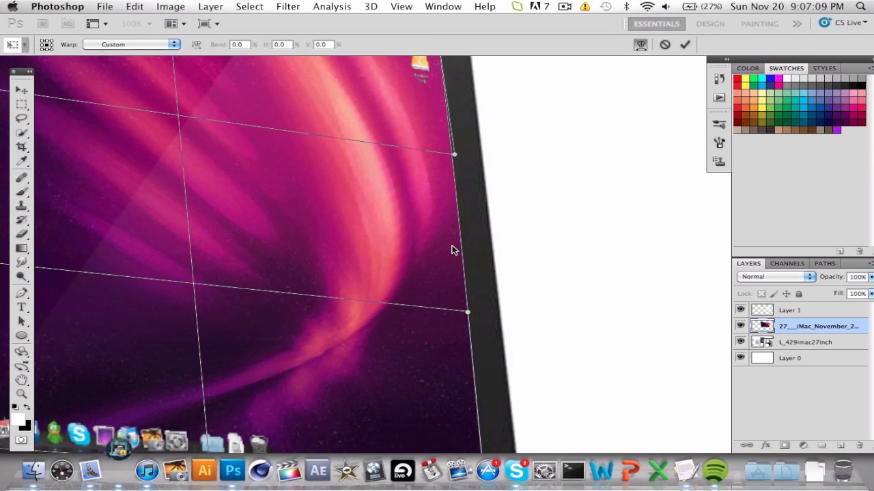
pyautogui.scroll(-10, 452, 250)
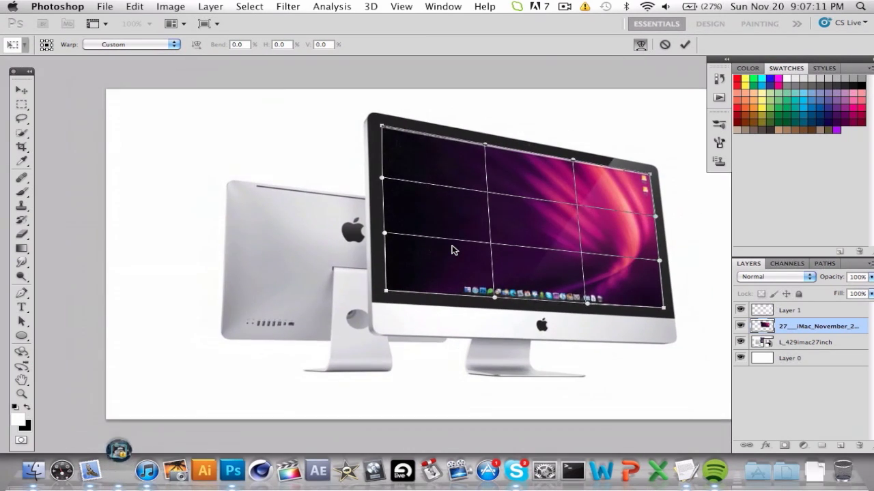
pyautogui.hscroll(3, 451, 250)
pyautogui.click(21, 89)
# - Select the glare layer Layer 1 and set its opacity to 30%
pyautogui.press('Return')
pyautogui.hscroll(4, 240, 207)
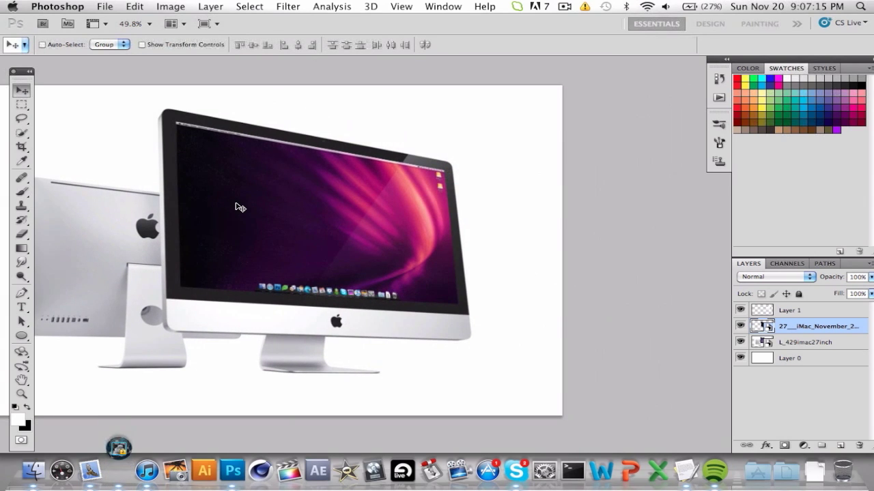
pyautogui.scroll(5, 240, 206)
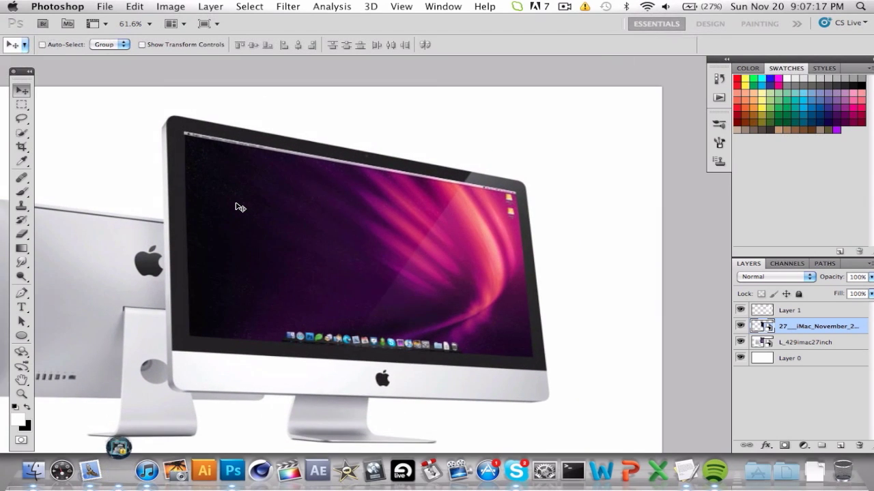
pyautogui.scroll(6, 240, 207)
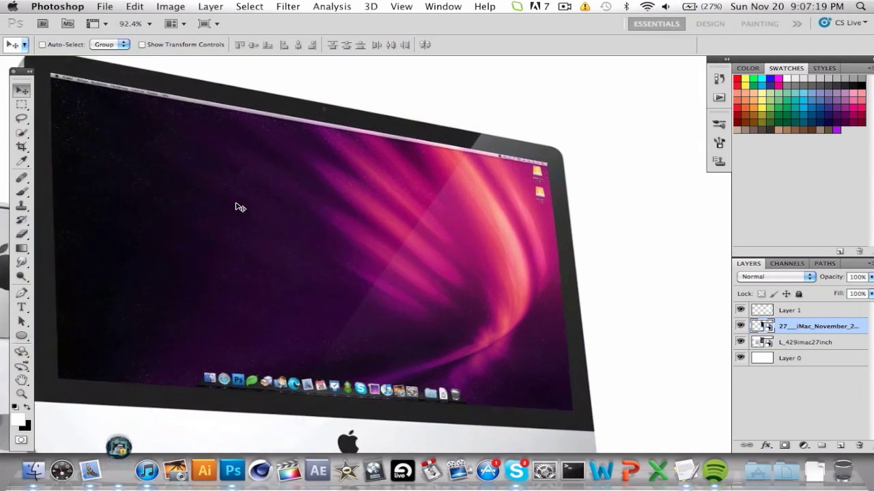
pyautogui.scroll(4, 240, 207)
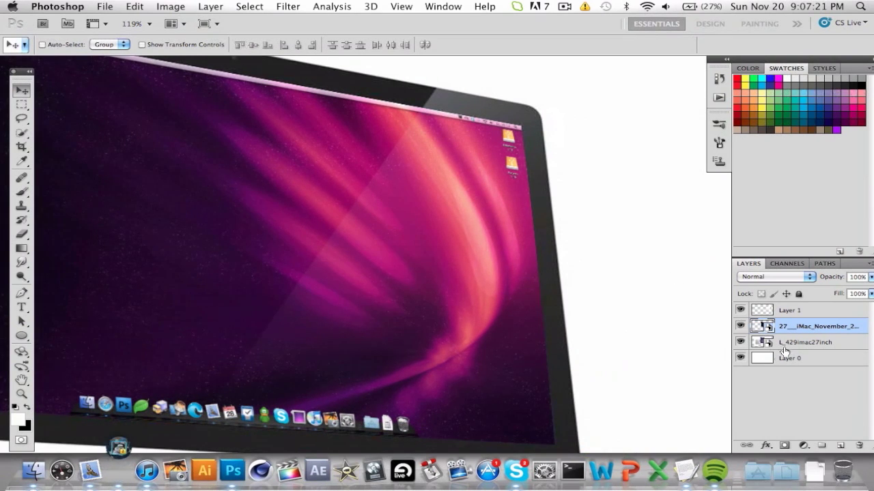
pyautogui.click(810, 312)
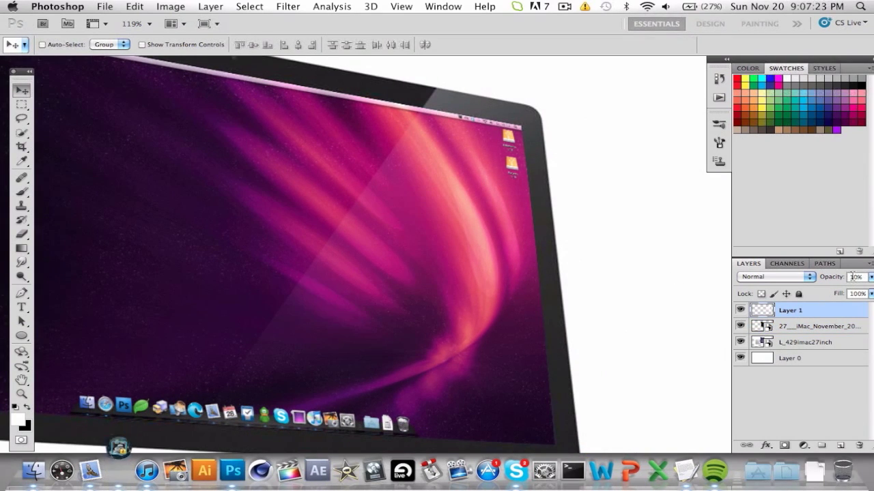
pyautogui.press('3')
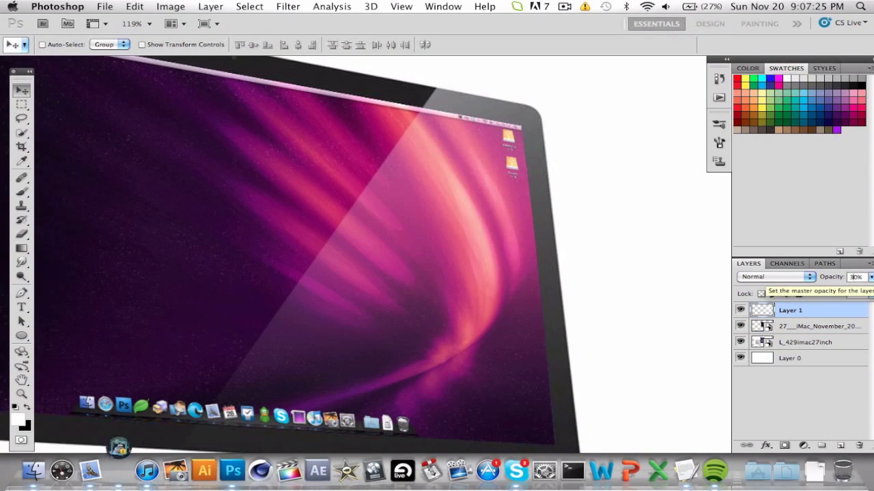
pyautogui.press('Return')
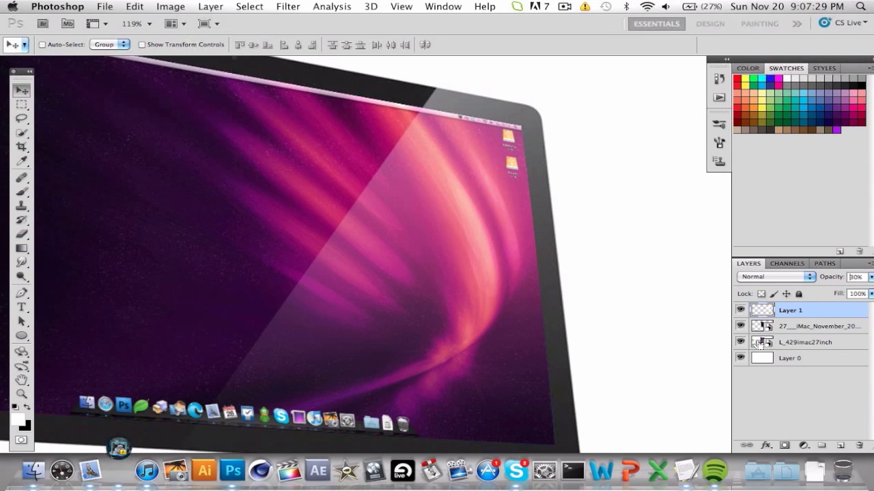
# - Load a selection of the screen area, test deleting the glare inside it, then undo
pyautogui.keyDown('super'); pyautogui.click(760, 342); pyautogui.keyUp('super')
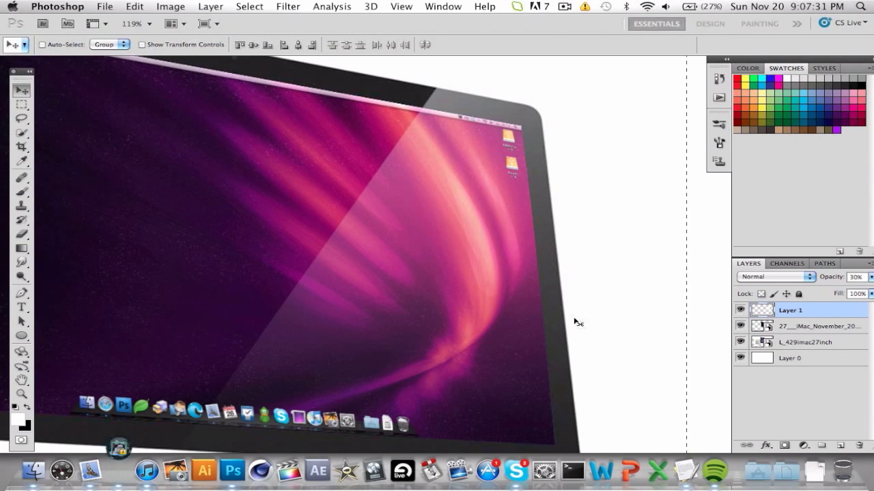
pyautogui.press('Delete')
pyautogui.press('super+z')
pyautogui.press('m')
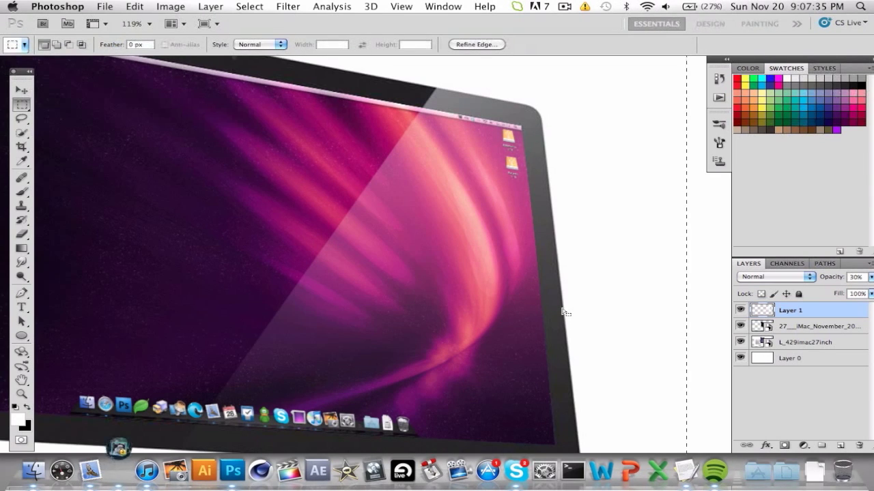
# - Select and invert the screen area, deselect, then set the glare layer's opacity to 20%
pyautogui.press('p')
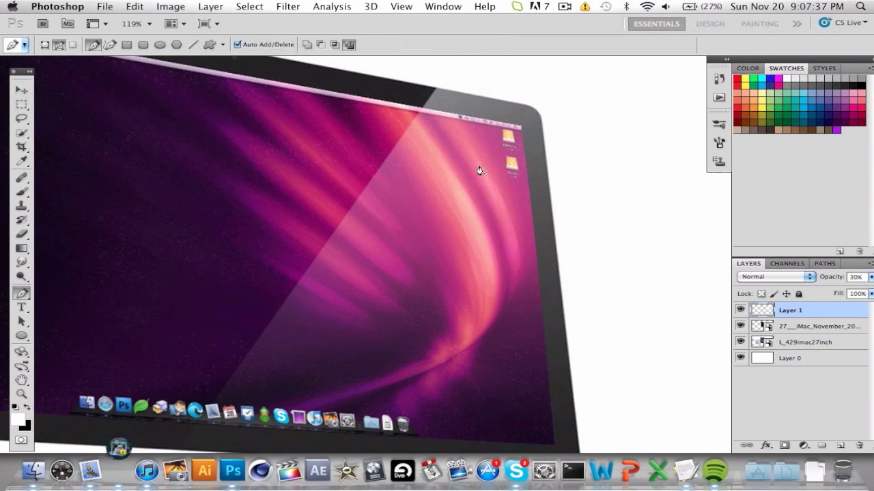
pyautogui.keyDown('super'); pyautogui.click(755, 333); pyautogui.keyUp('super')
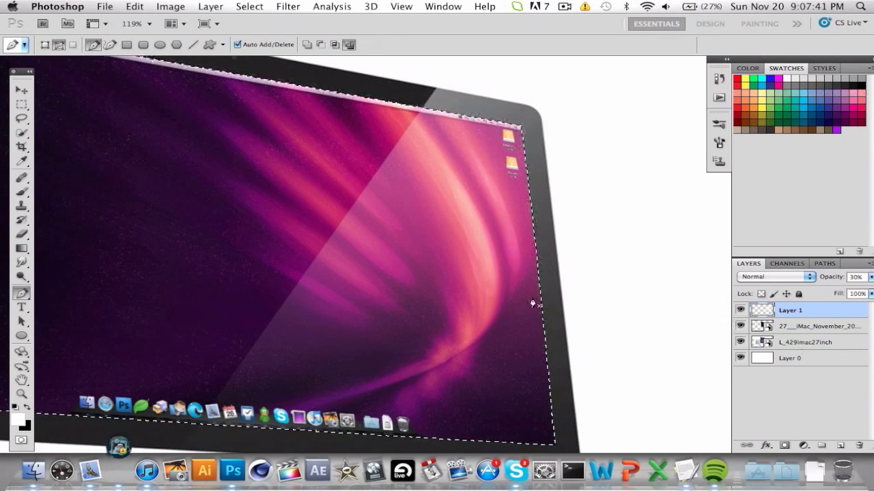
pyautogui.press('m')
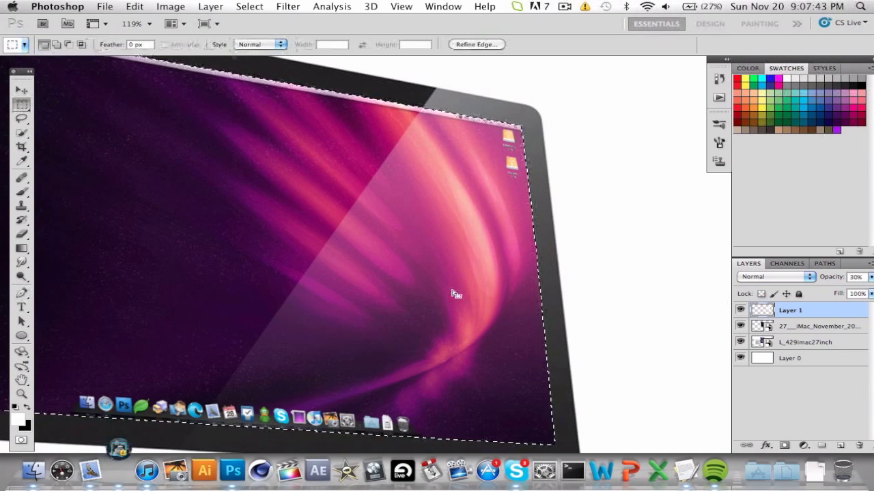
pyautogui.rightClick(452, 296)
pyautogui.click(499, 252)
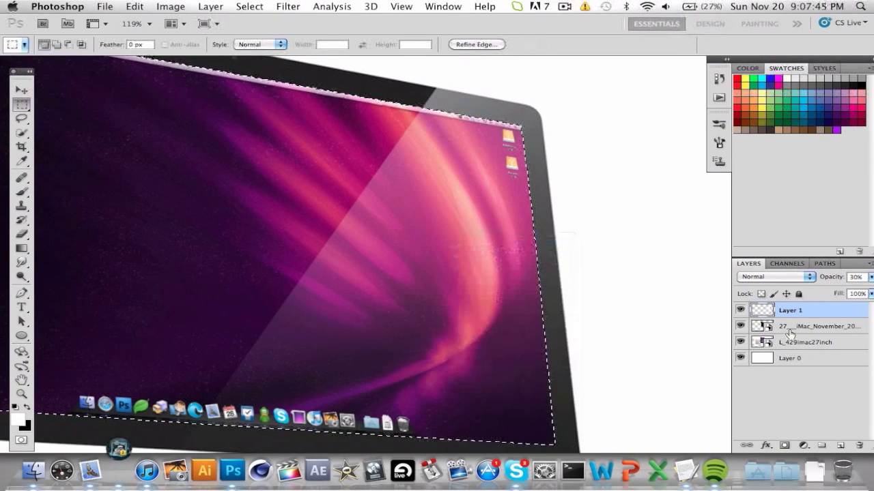
pyautogui.click(585, 275)
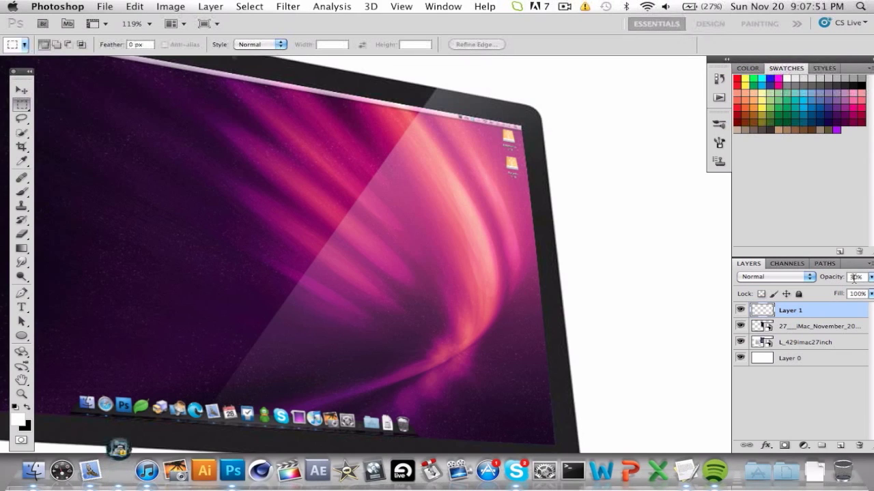
pyautogui.write('10')
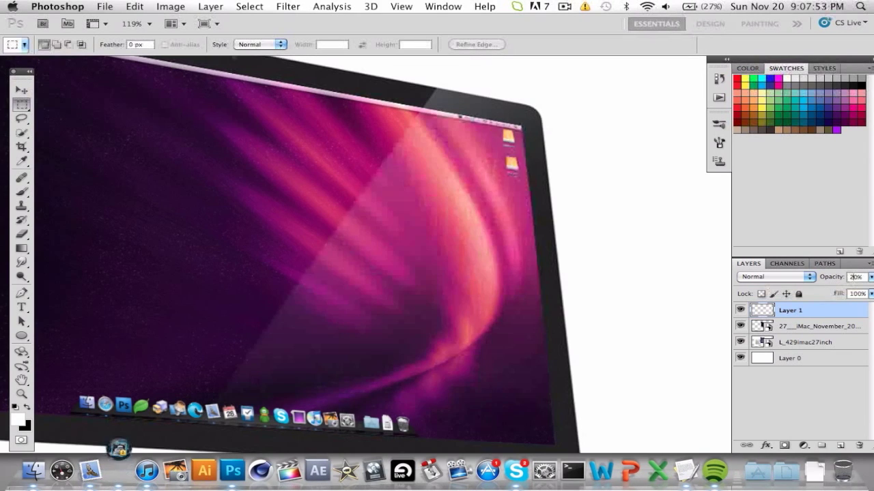
pyautogui.write('20')
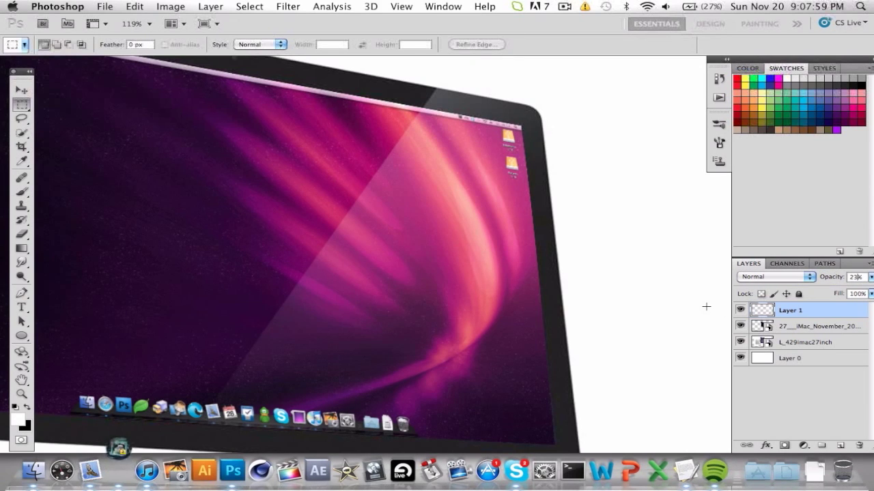
pyautogui.scroll(-3, 498, 315)
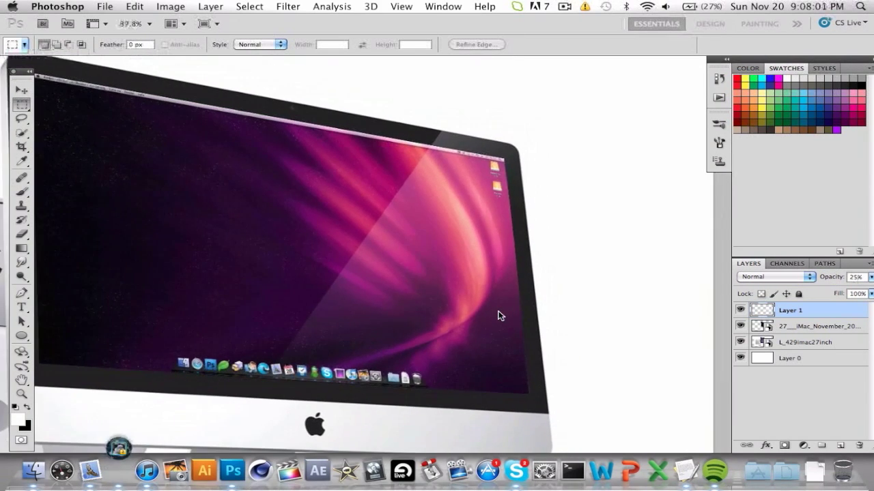
pyautogui.scroll(-3, 575, 324)
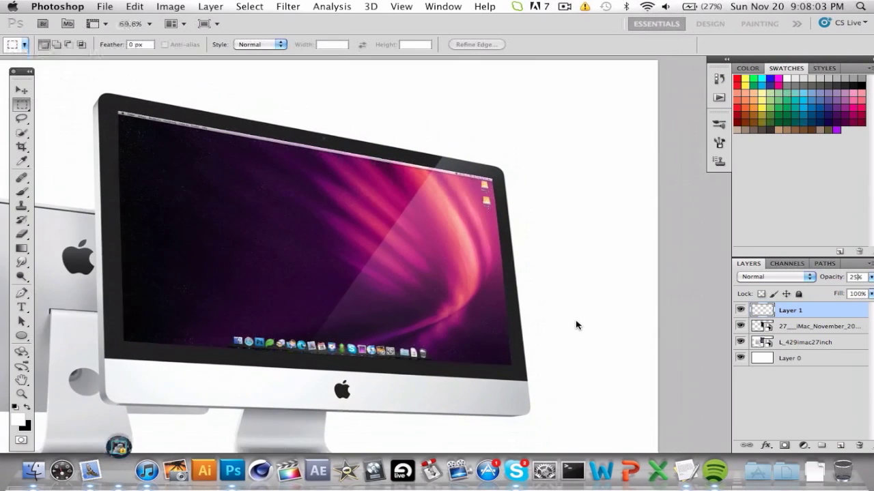
pyautogui.scroll(4, 576, 324)
pyautogui.scroll(-2, 576, 325)
pyautogui.scroll(-4, 576, 325)
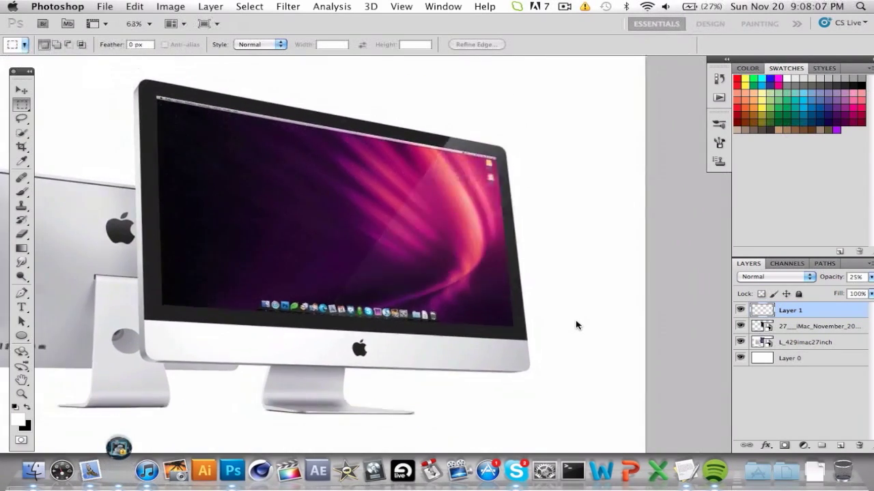
pyautogui.scroll(-1, 576, 324)
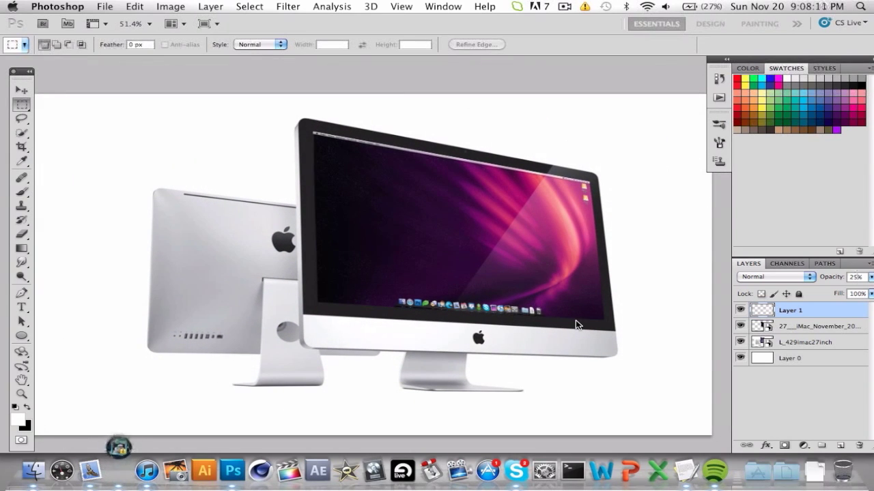
pyautogui.hscroll(1, 575, 324)
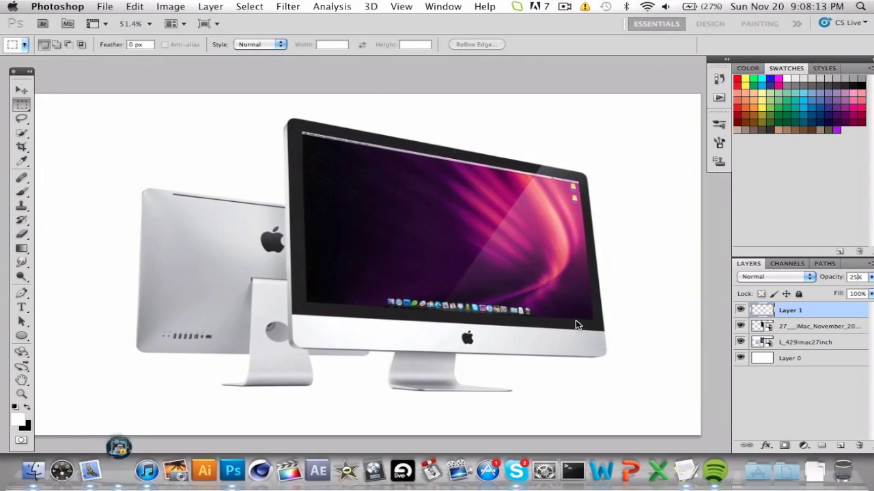
pyautogui.scroll(-2, 575, 324)
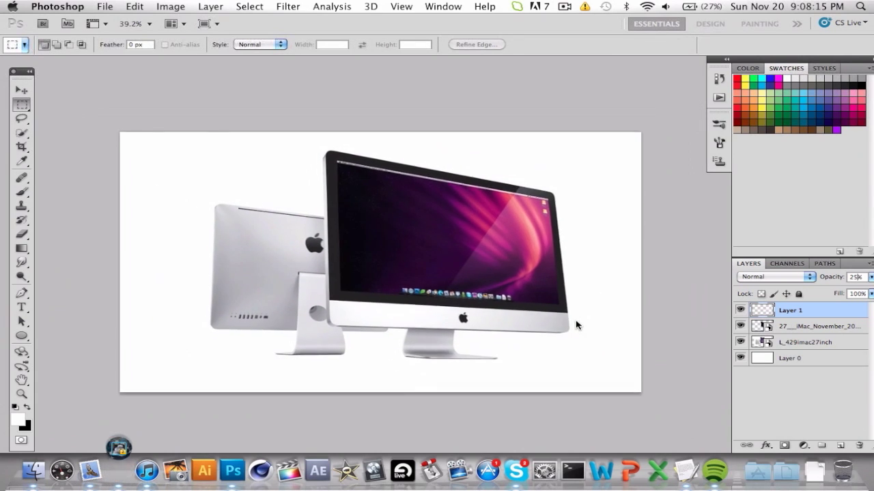
pyautogui.scroll(1, 576, 325)
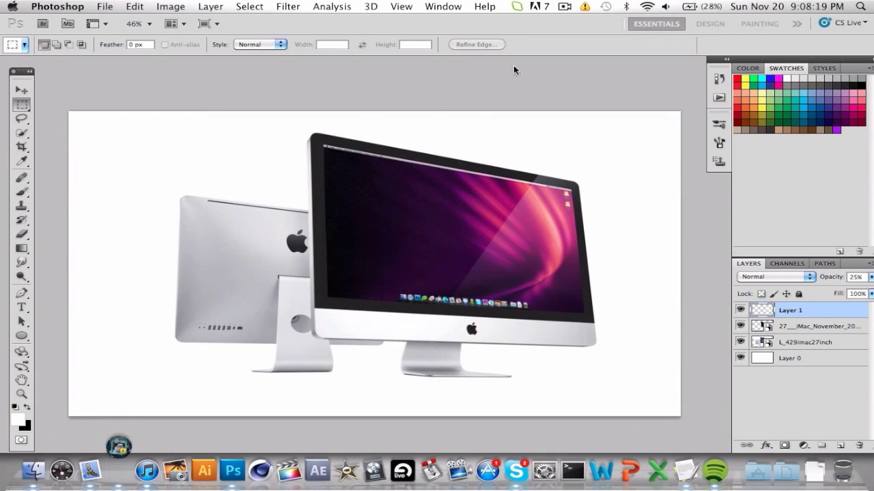
pyautogui.click(570, 4)
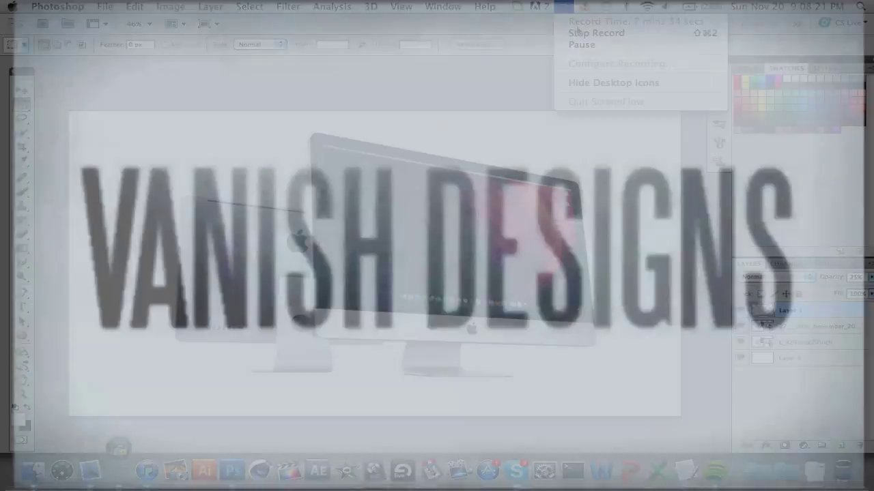